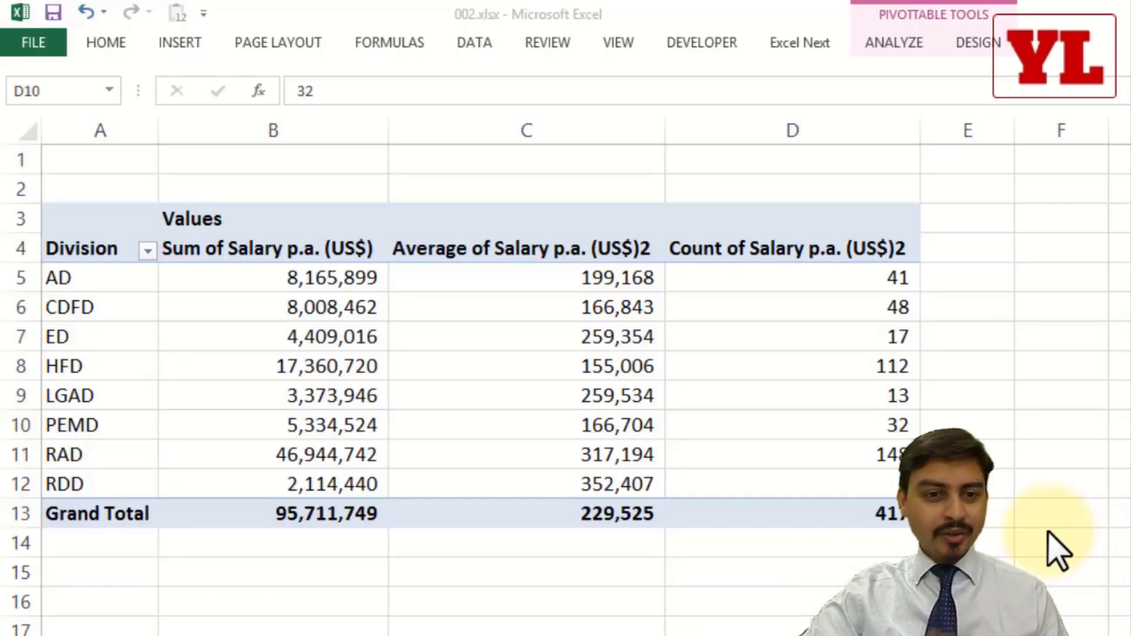
# Step: Inspect the pivot's counts, selecting the 417 grand total, the AD label and AD's count of 41
pyautogui.moveTo(115, 282); pyautogui.dragTo(103, 255)
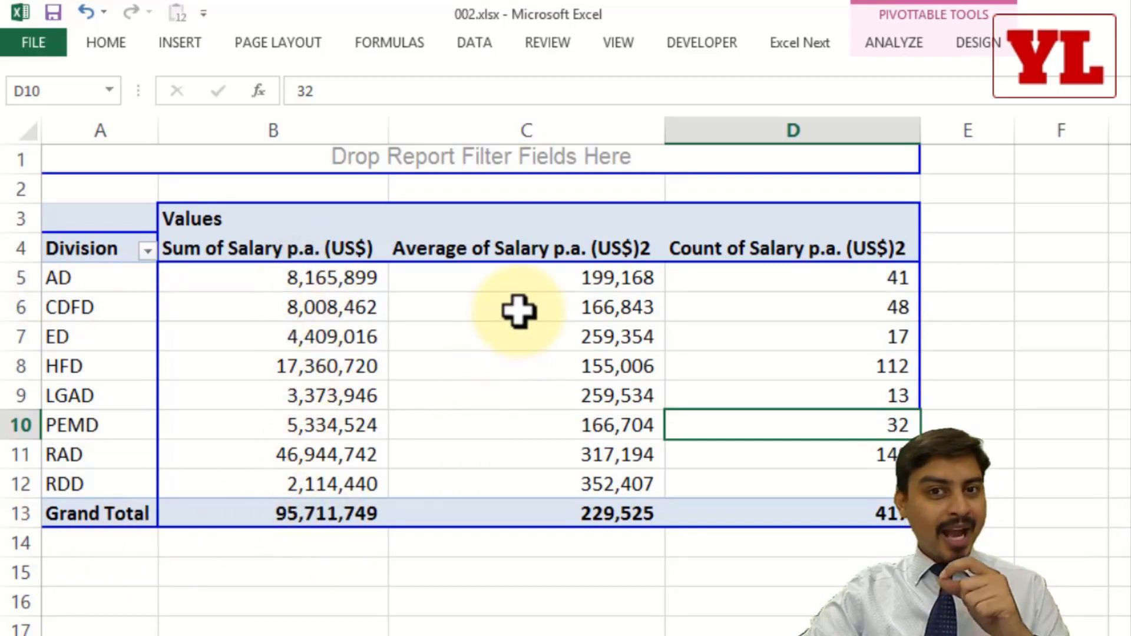
pyautogui.moveTo(768, 318)
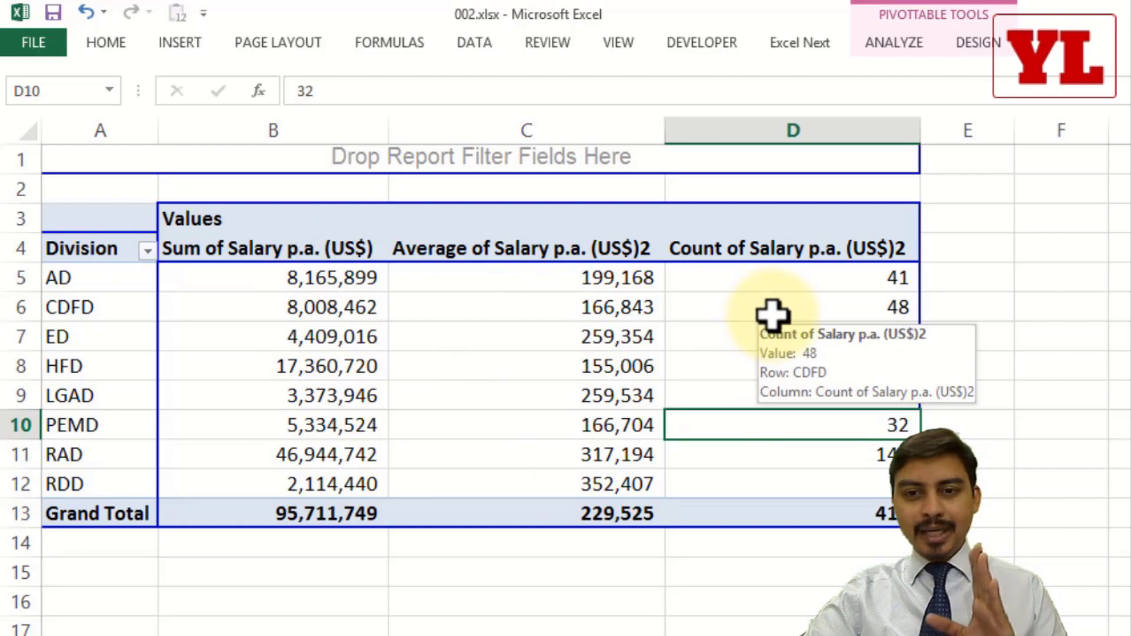
pyautogui.moveTo(806, 341)
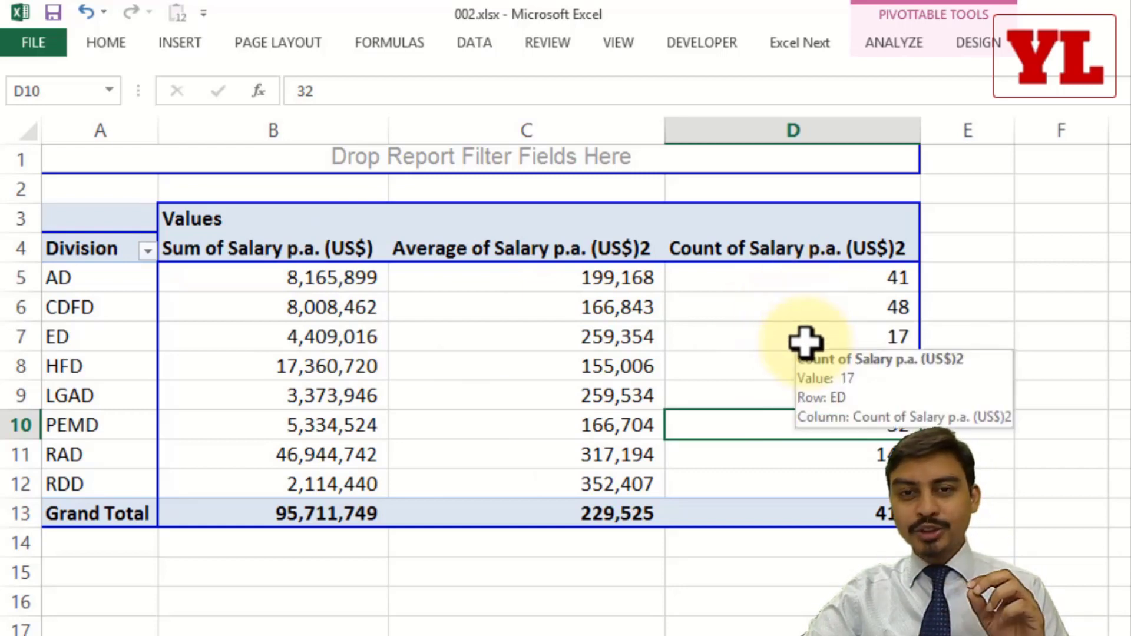
pyautogui.moveTo(707, 287)
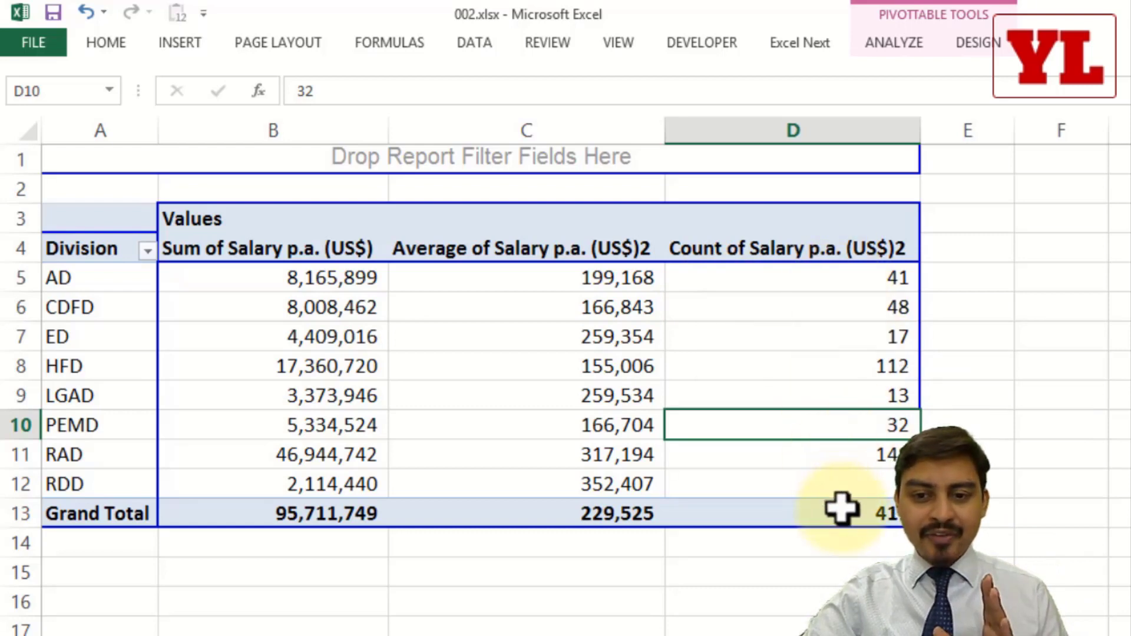
pyautogui.click(869, 507)
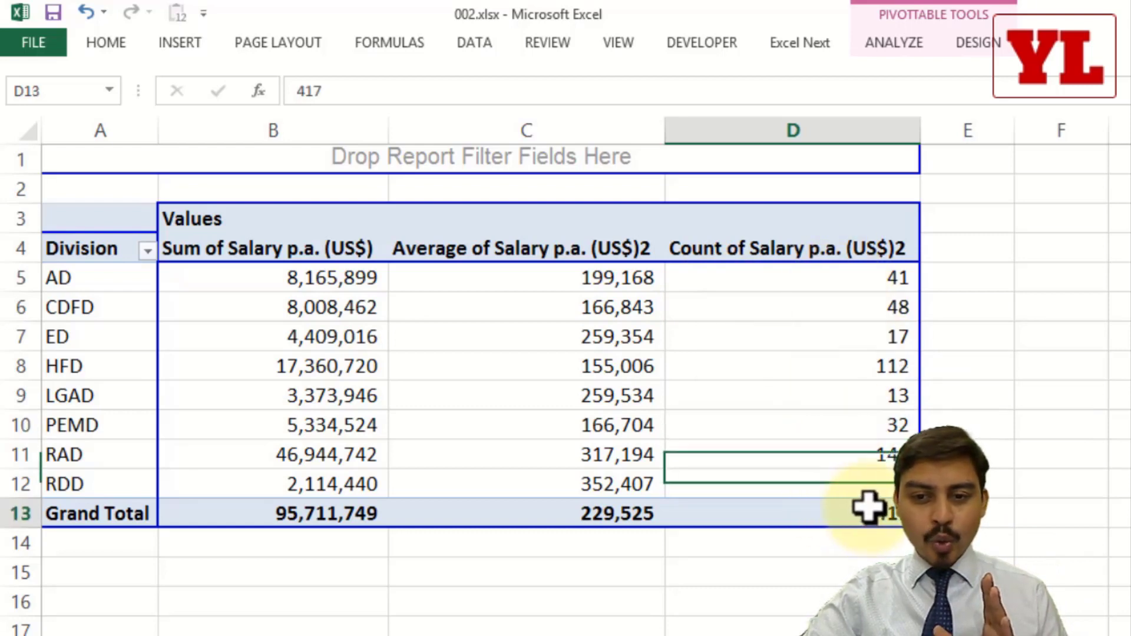
pyautogui.click(882, 281)
pyautogui.click(109, 278)
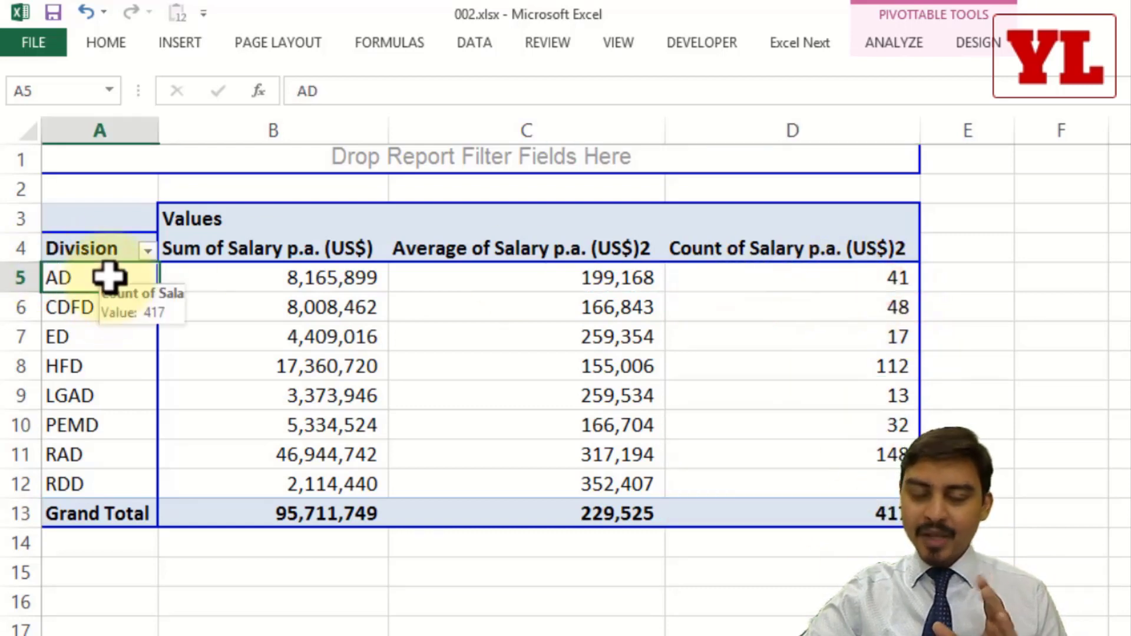
pyautogui.click(820, 281)
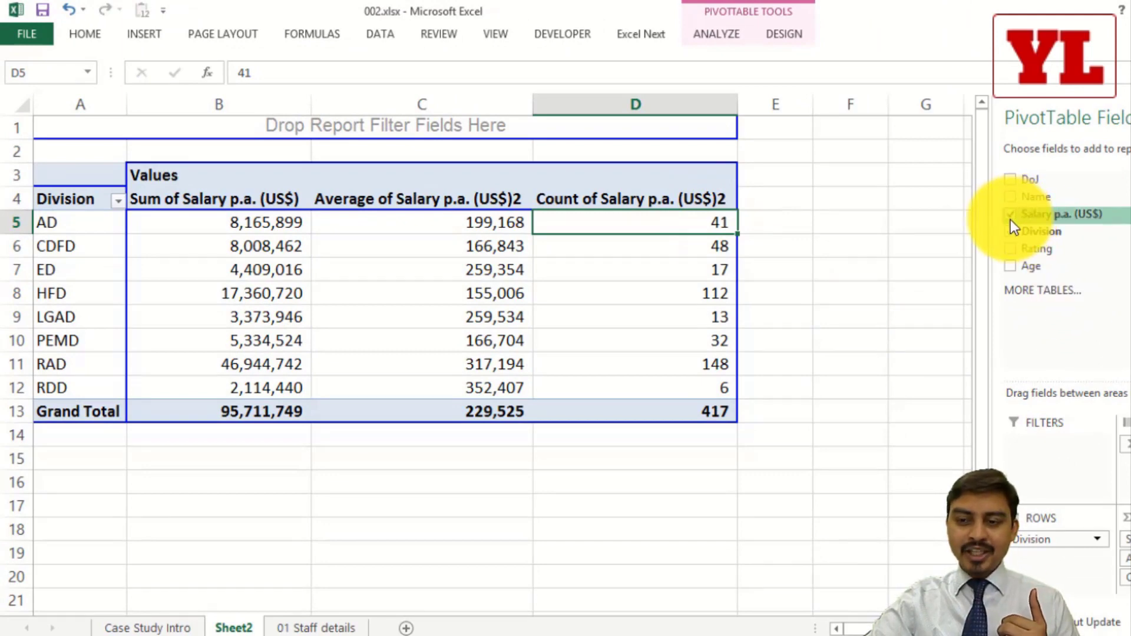
# Step: Remove Salary p.a. (US$) and add it to Values twice as two Sum of Salary columns
pyautogui.click(1010, 218)
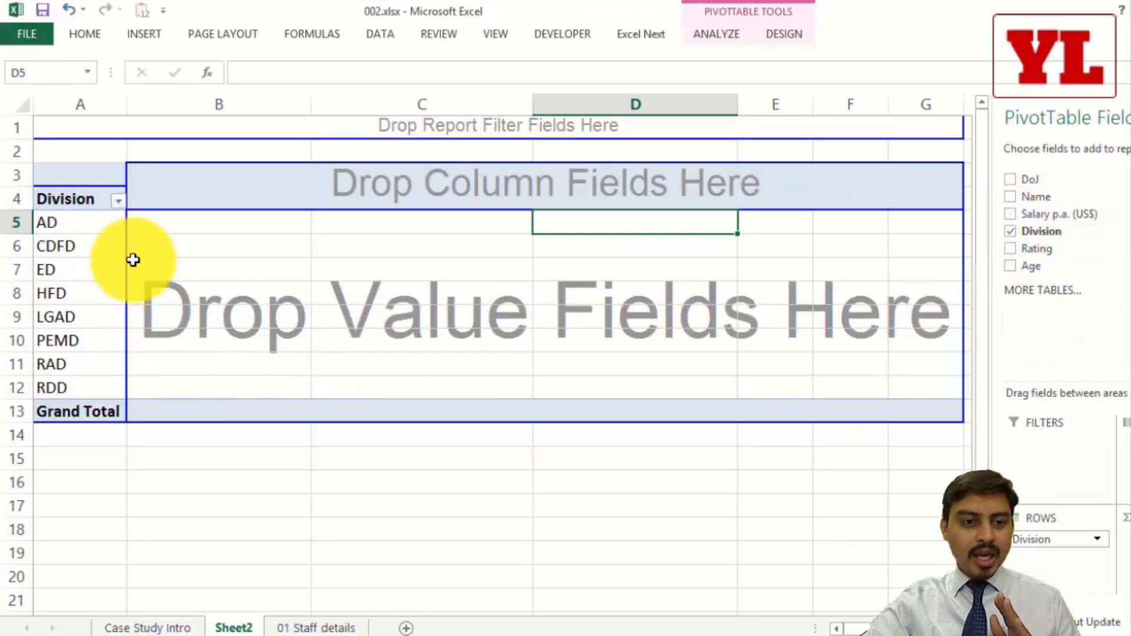
pyautogui.moveTo(1019, 211); pyautogui.dragTo(372, 289)
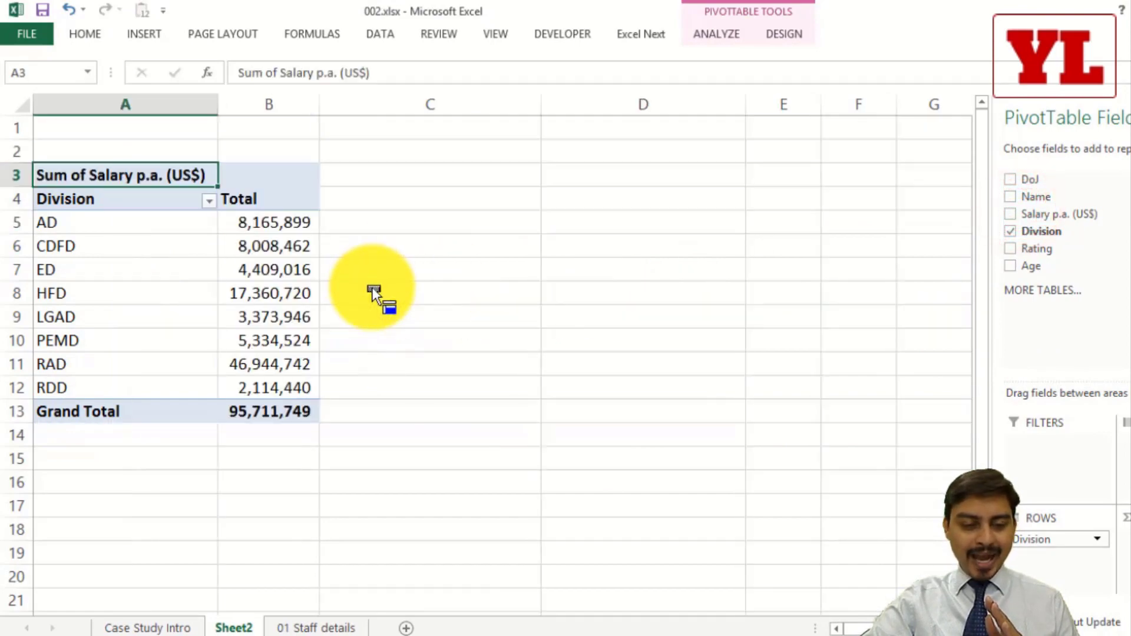
pyautogui.moveTo(1069, 215); pyautogui.dragTo(277, 267)
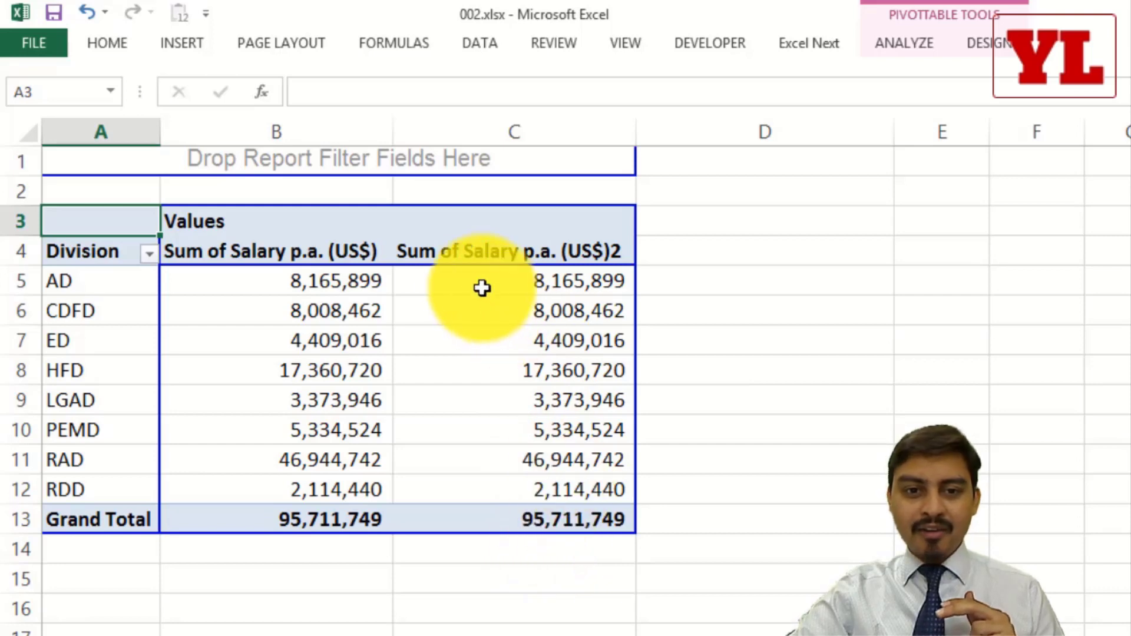
pyautogui.click(451, 254)
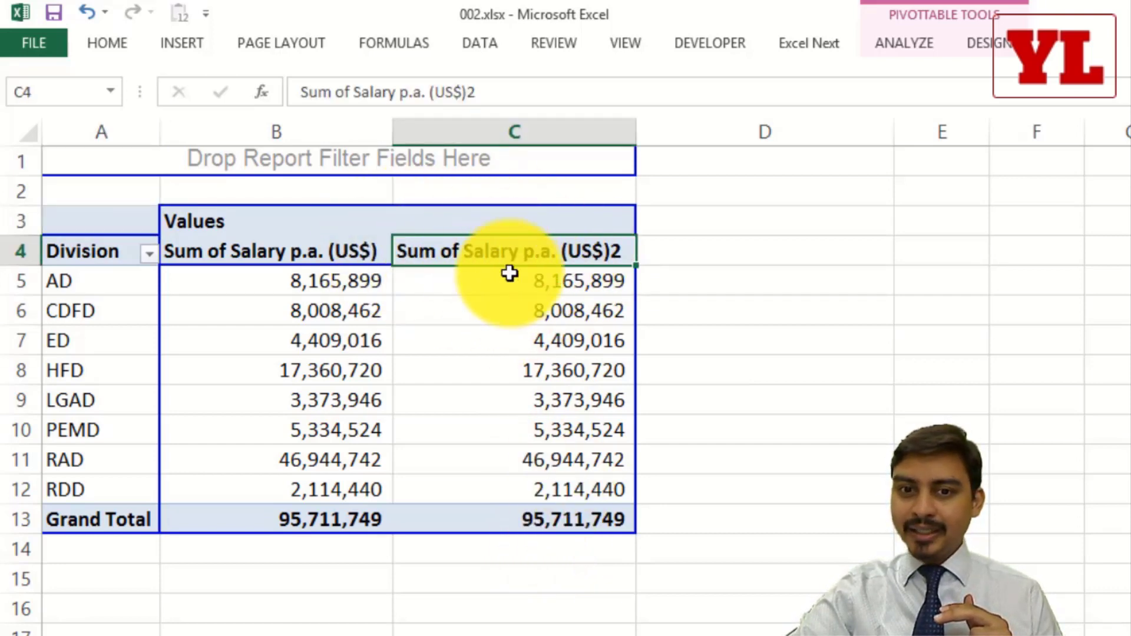
pyautogui.doubleClick(511, 243)
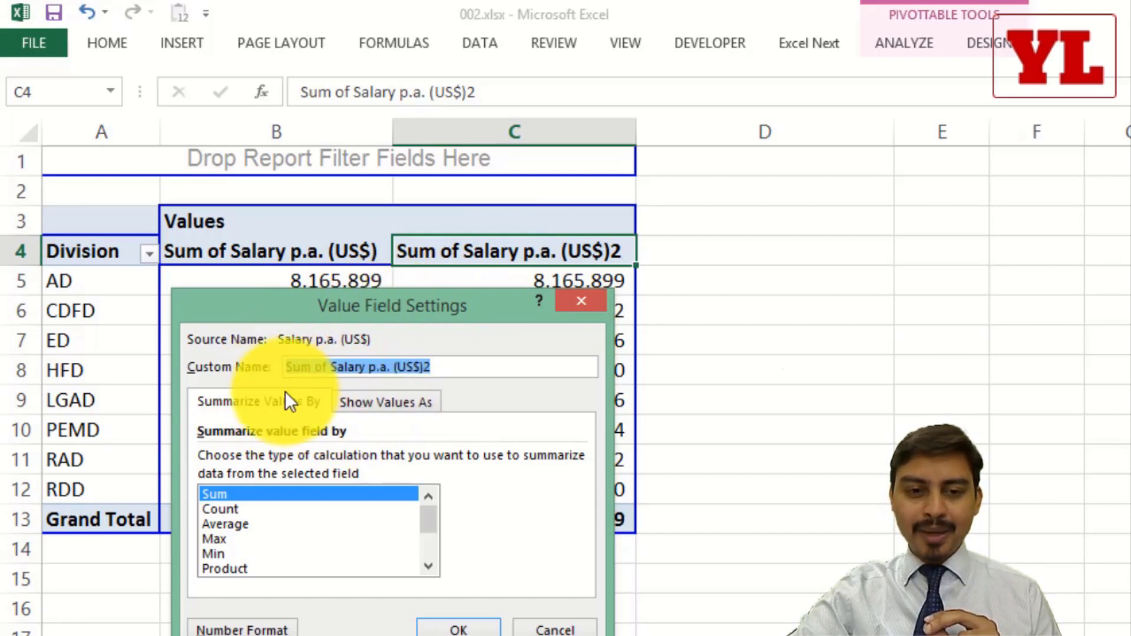
# Step: Set the second salary column to show values as % of Grand Total, with RAD at 49.05%
pyautogui.click(403, 401)
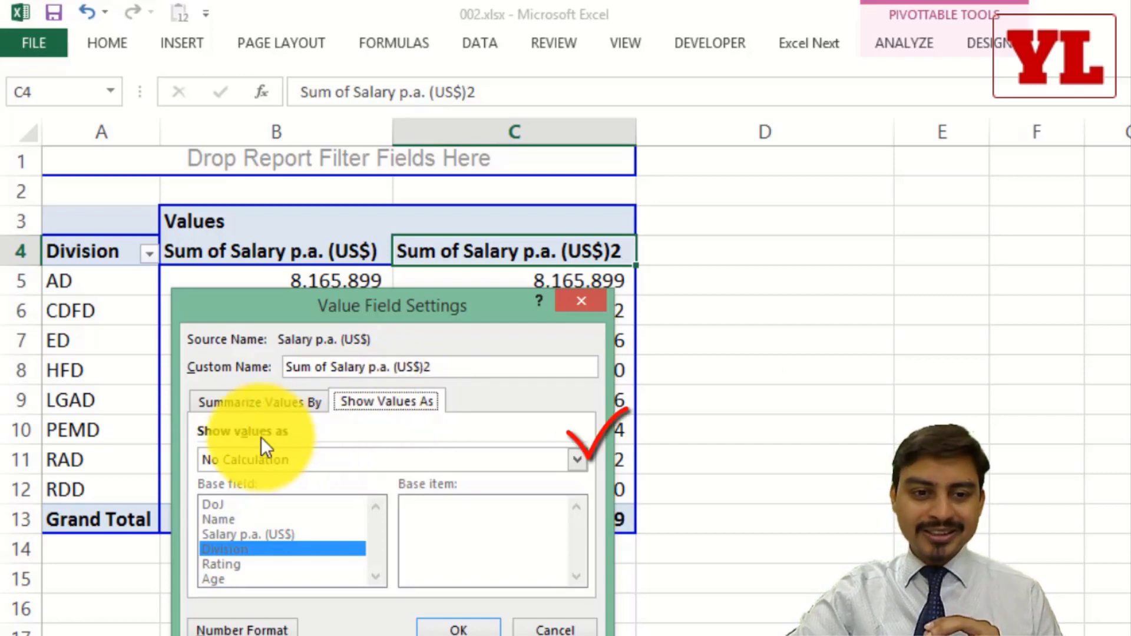
pyautogui.click(444, 459)
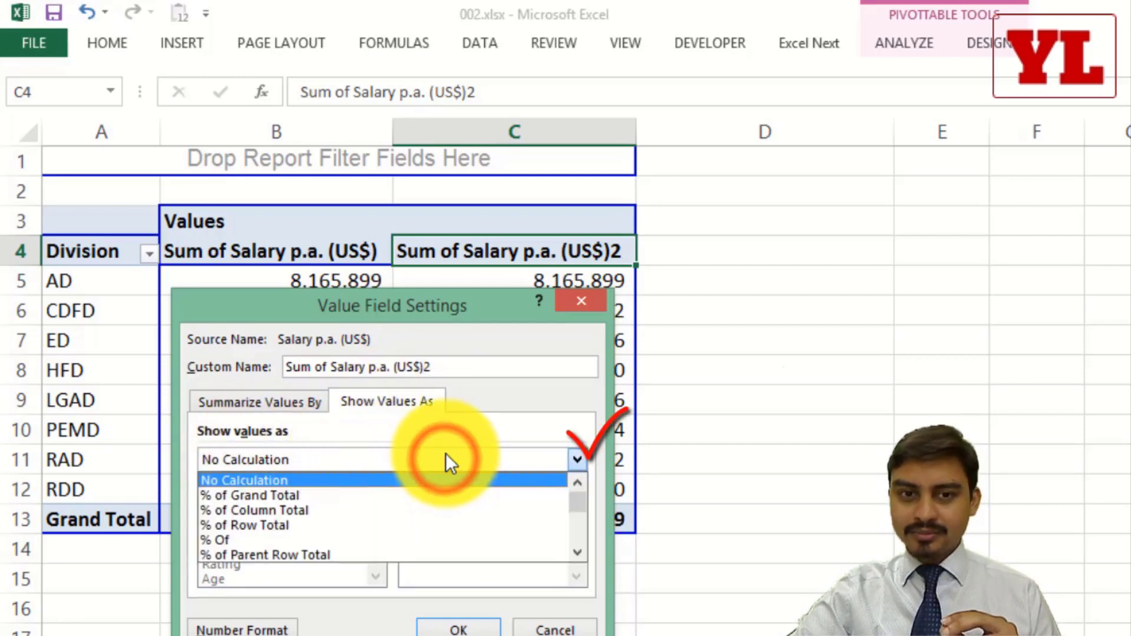
pyautogui.click(445, 455)
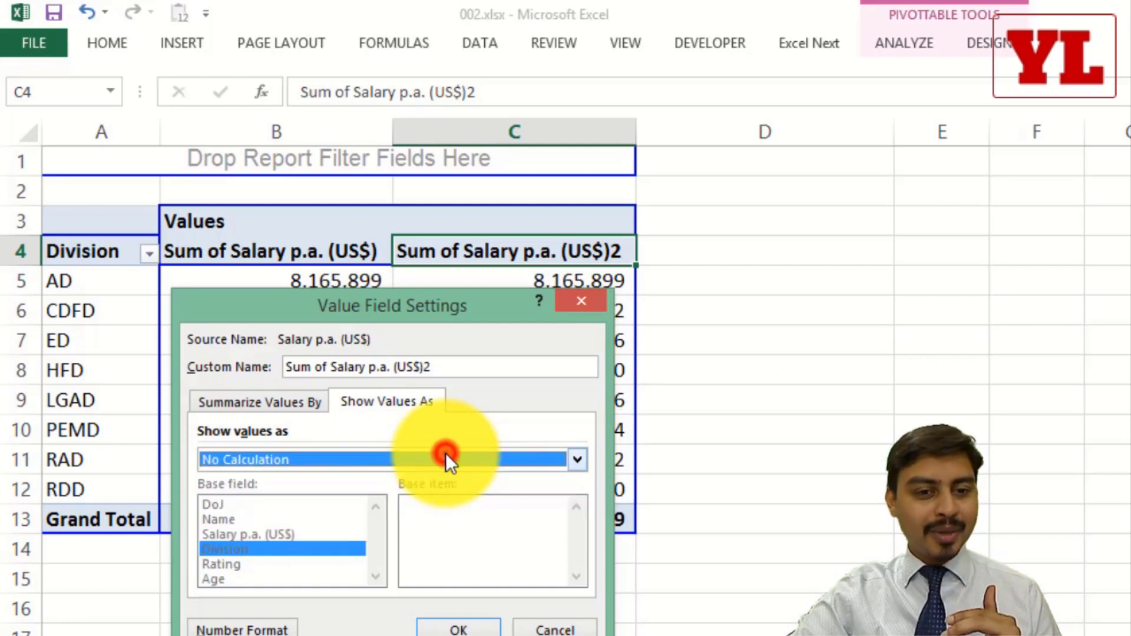
pyautogui.click(445, 455)
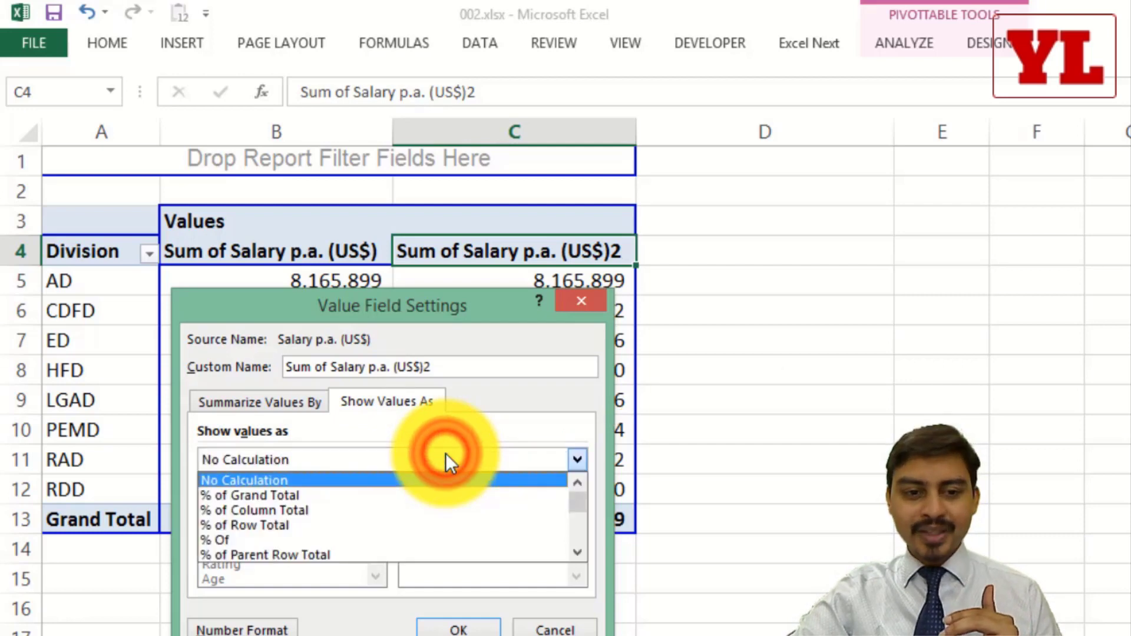
pyautogui.click(277, 499)
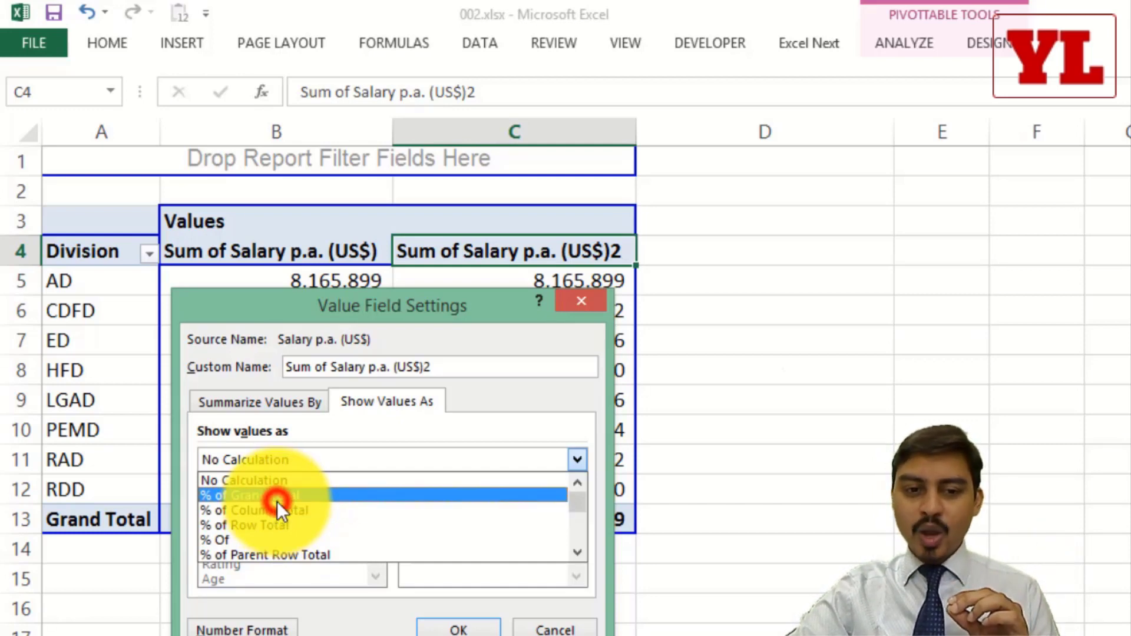
pyautogui.moveTo(364, 303); pyautogui.dragTo(787, 120)
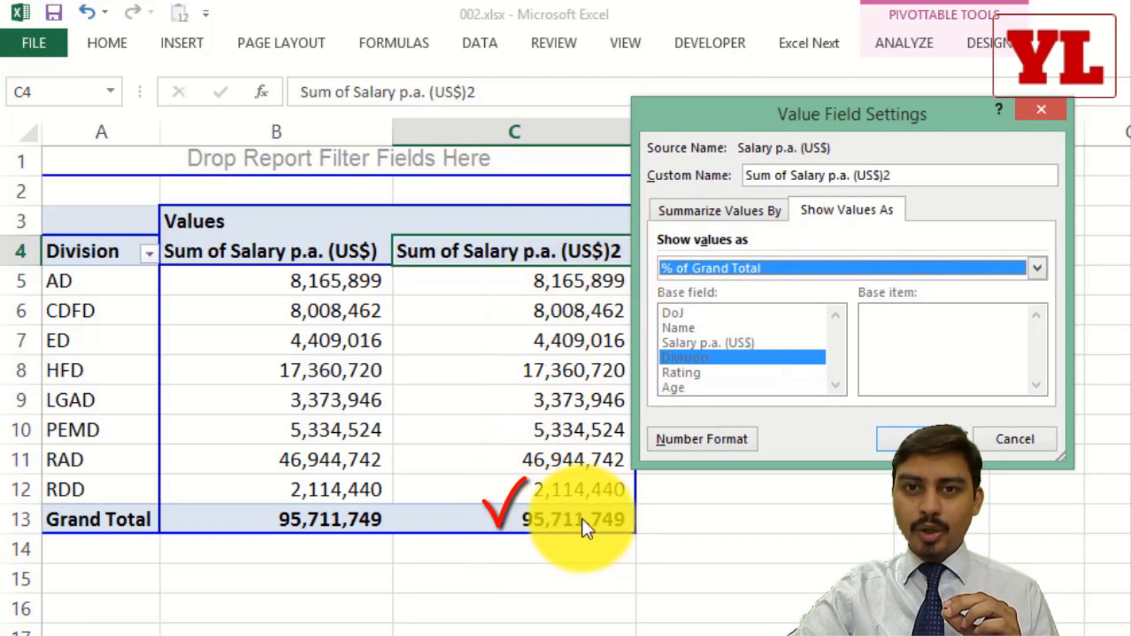
pyautogui.click(919, 439)
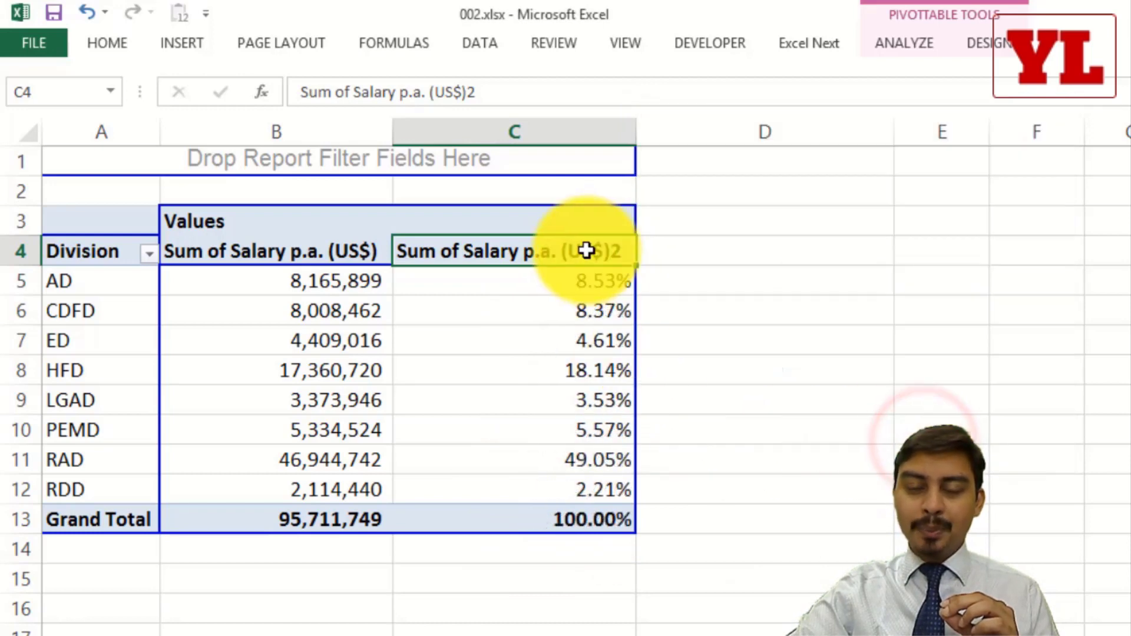
# Step: Sort the divisions' salary percentages from largest to smallest so RAD is first
pyautogui.click(565, 284)
pyautogui.rightClick(568, 282)
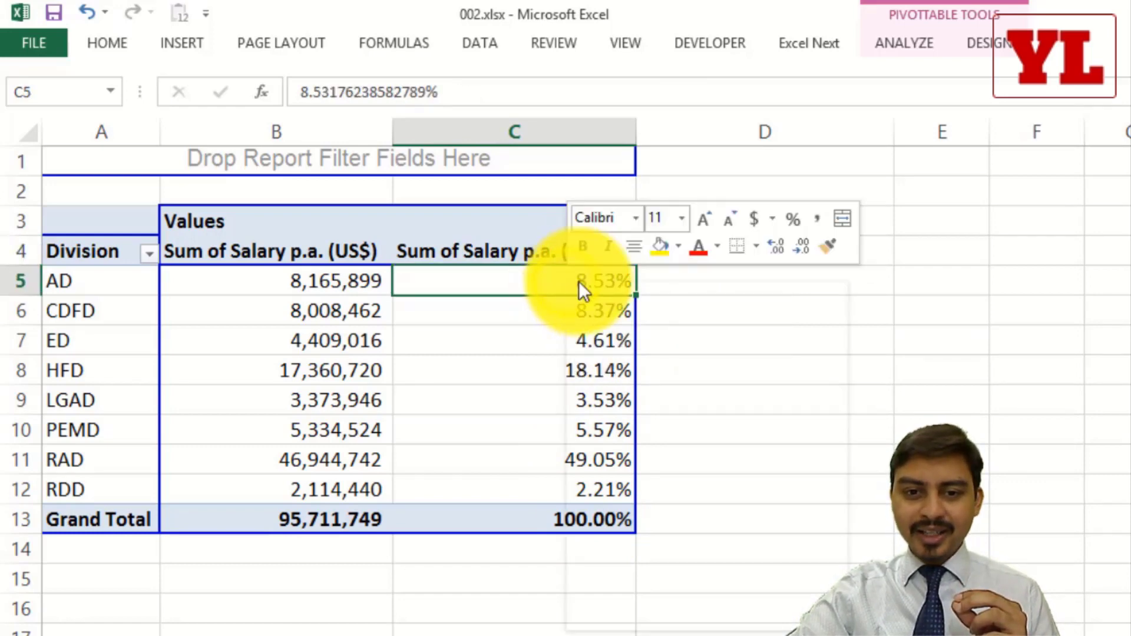
pyautogui.moveTo(667, 421)
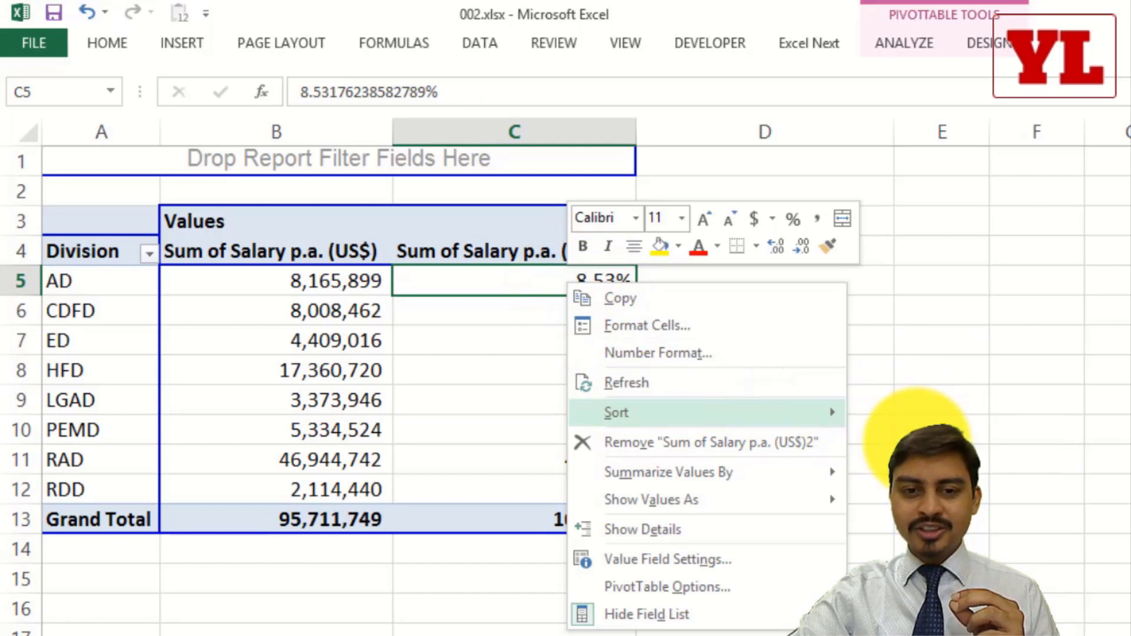
pyautogui.click(901, 442)
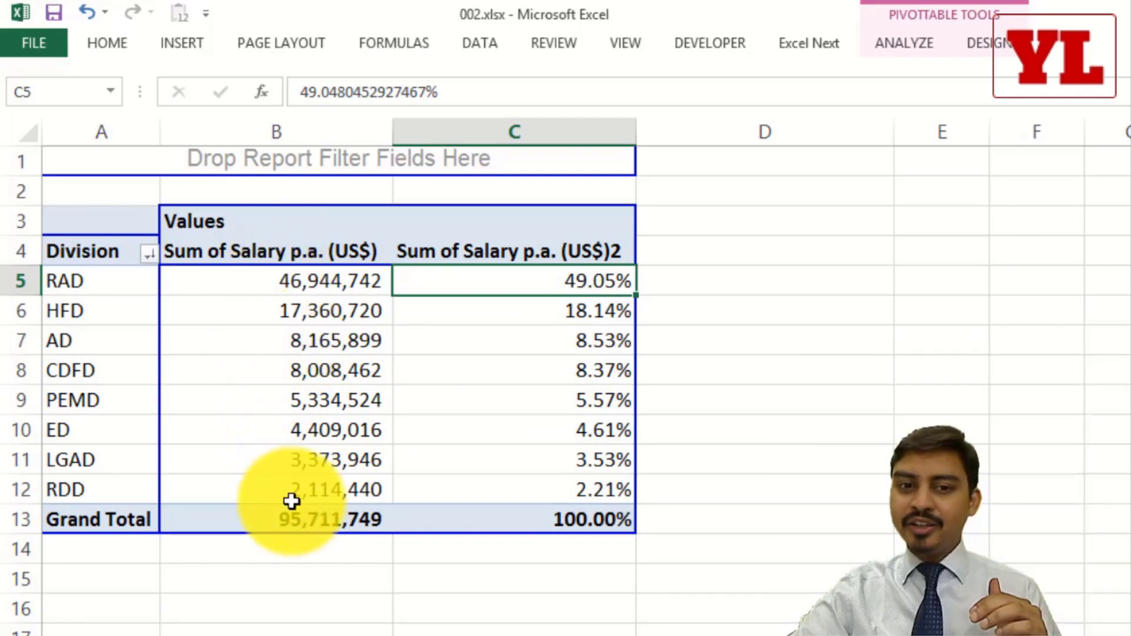
pyautogui.moveTo(303, 470)
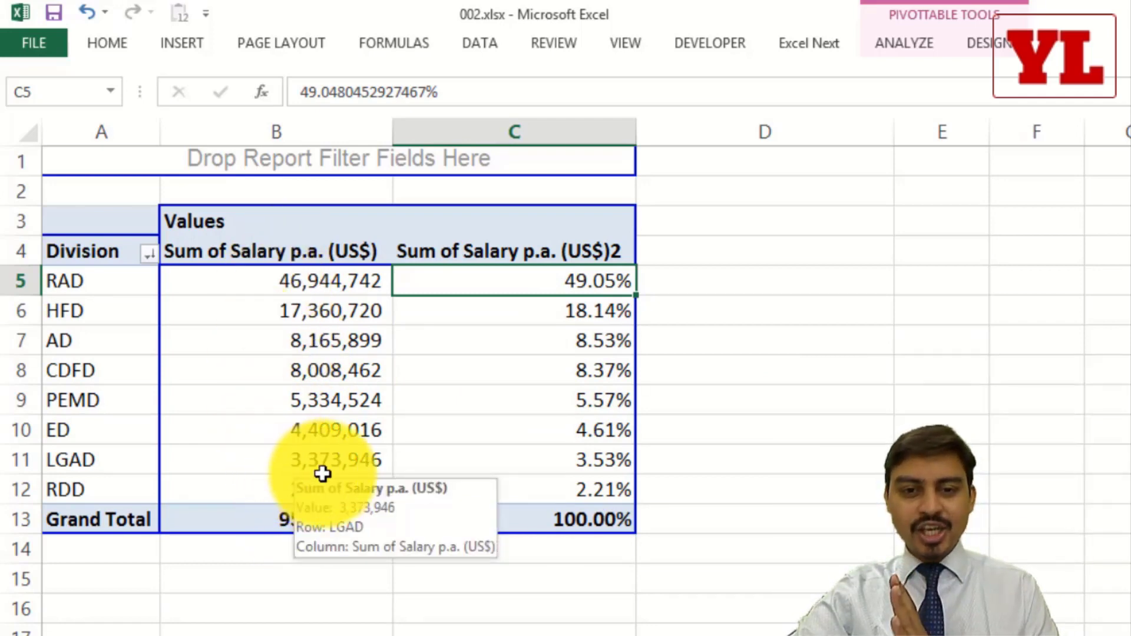
pyautogui.moveTo(578, 414)
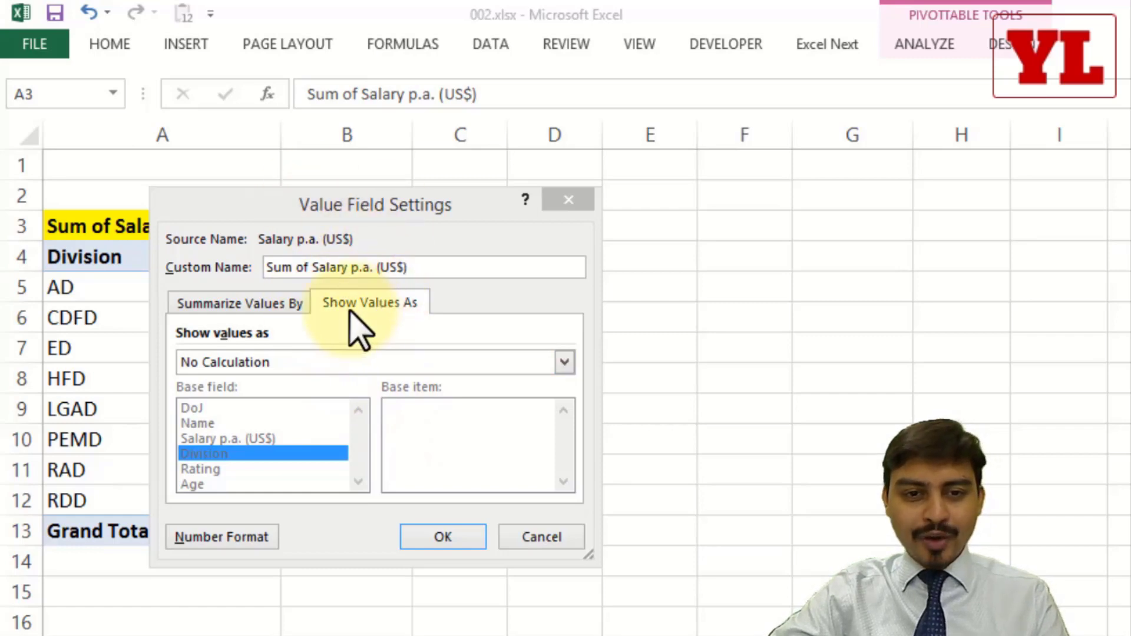
# Step: Leave Show values as at No Calculation and close Value Field Settings unchanged
pyautogui.click(362, 362)
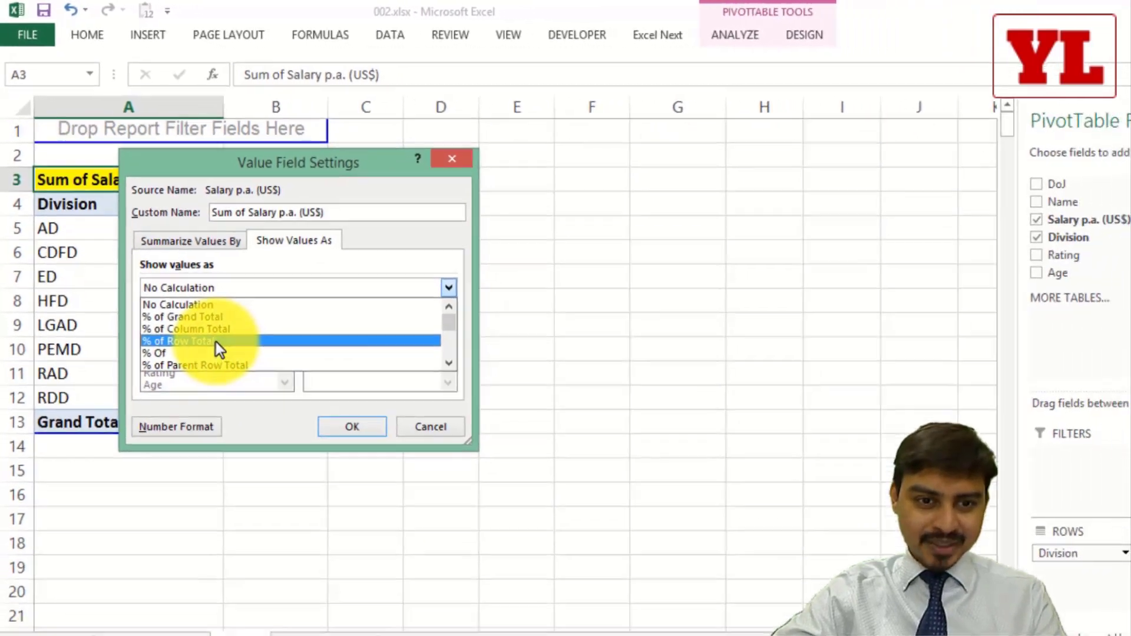
pyautogui.press('Escape')
pyautogui.press('Escape')
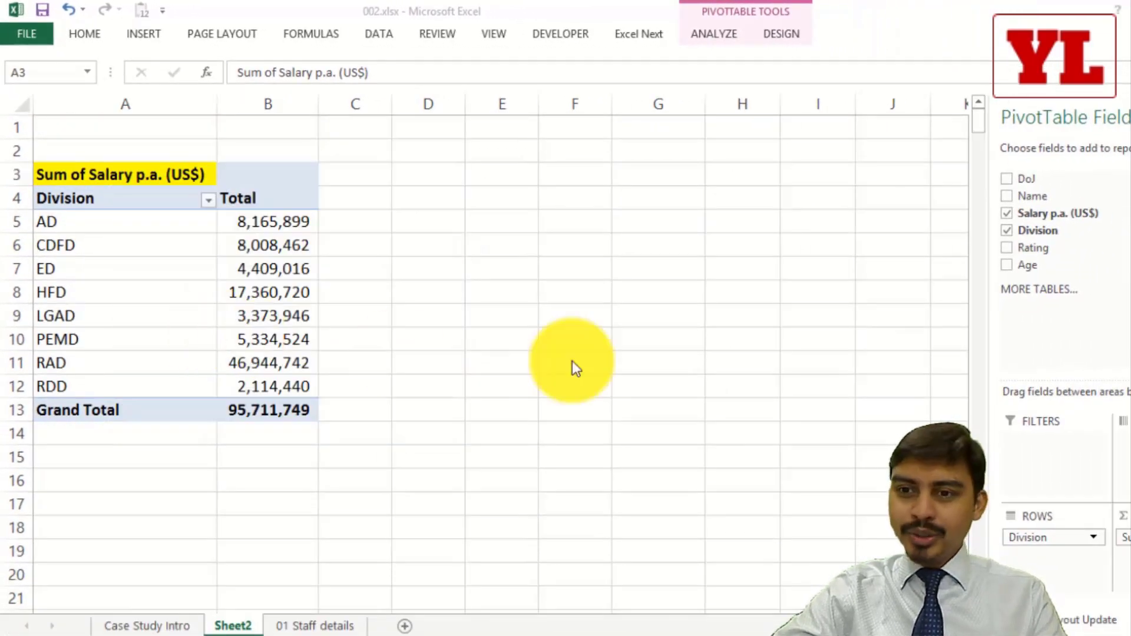
pyautogui.moveTo(1007, 215); pyautogui.dragTo(1008, 214)
# Step: Rebuild the pivot with Division as rows and Rating as columns
pyautogui.click(1006, 231)
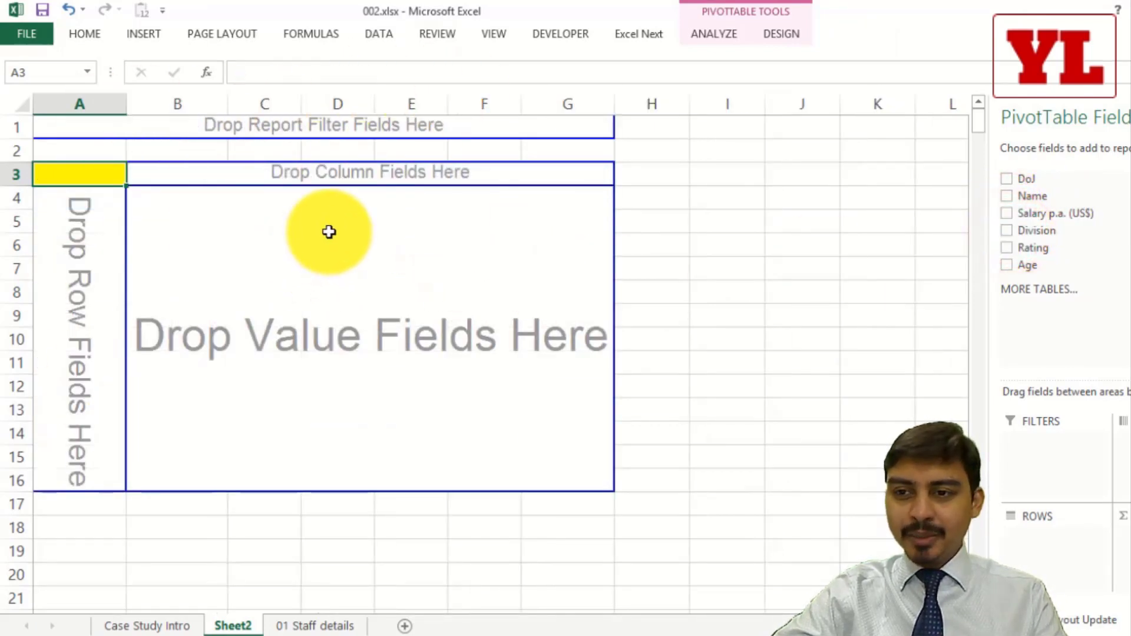
pyautogui.click(1012, 231)
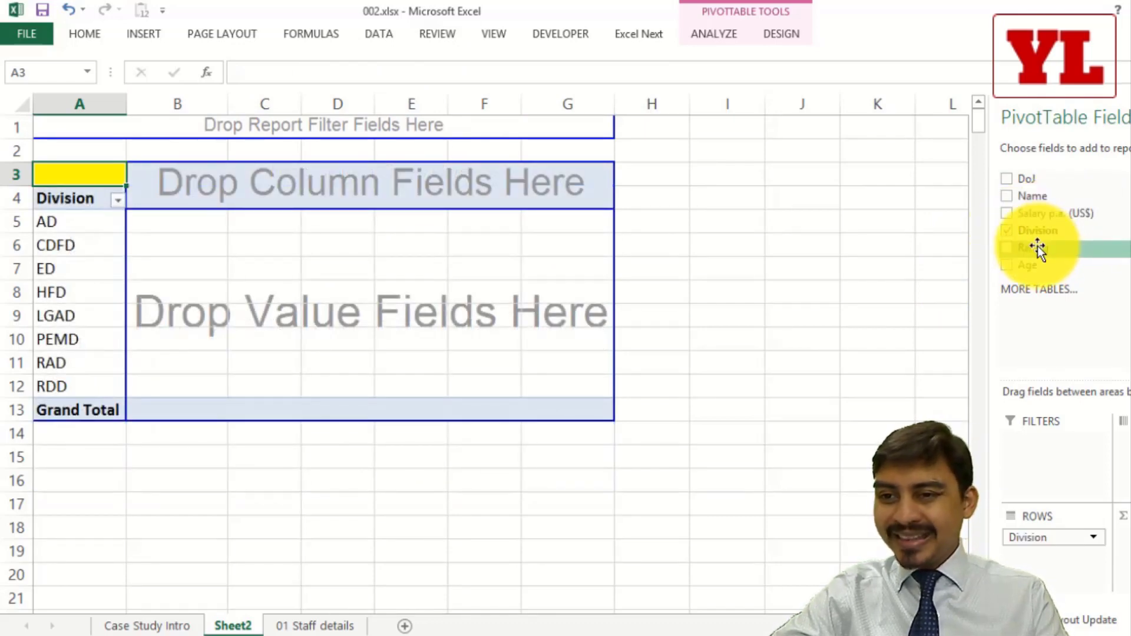
pyautogui.moveTo(1037, 246); pyautogui.dragTo(306, 183)
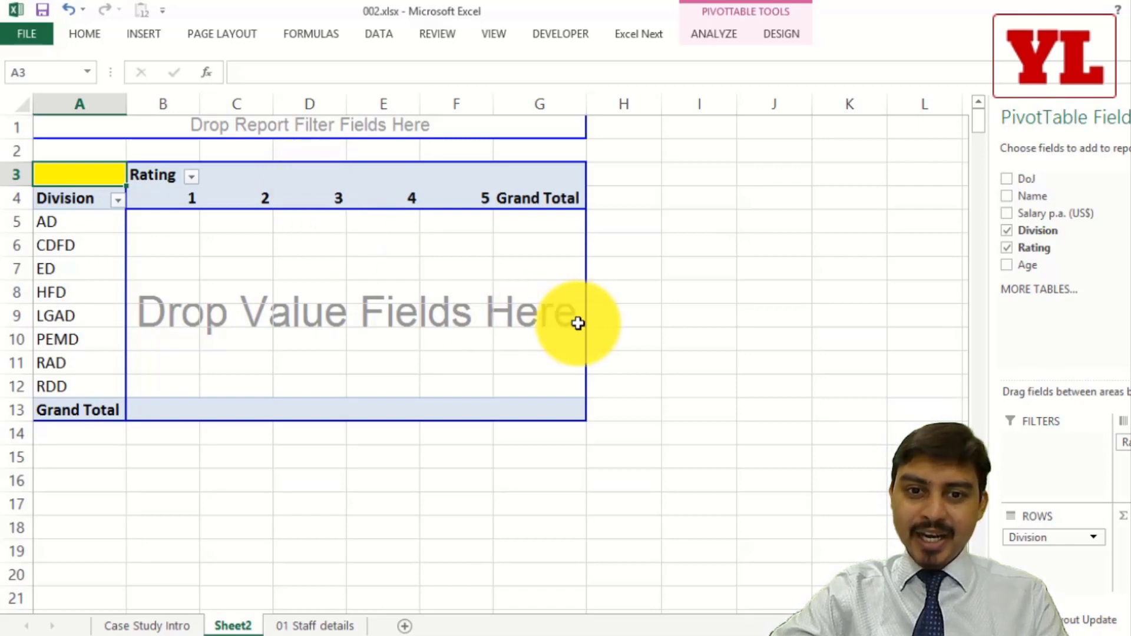
# Step: Add Count of Name to Values and check AD's rating-1 count and row total
pyautogui.click(1008, 198)
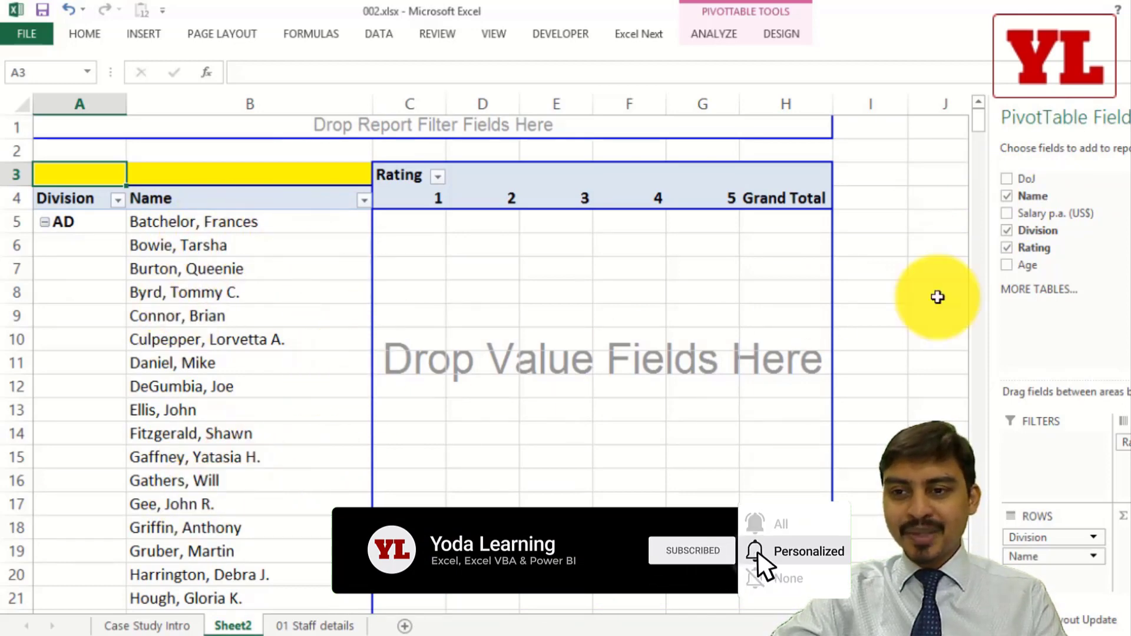
pyautogui.click(1011, 196)
pyautogui.moveTo(1010, 197); pyautogui.dragTo(395, 293)
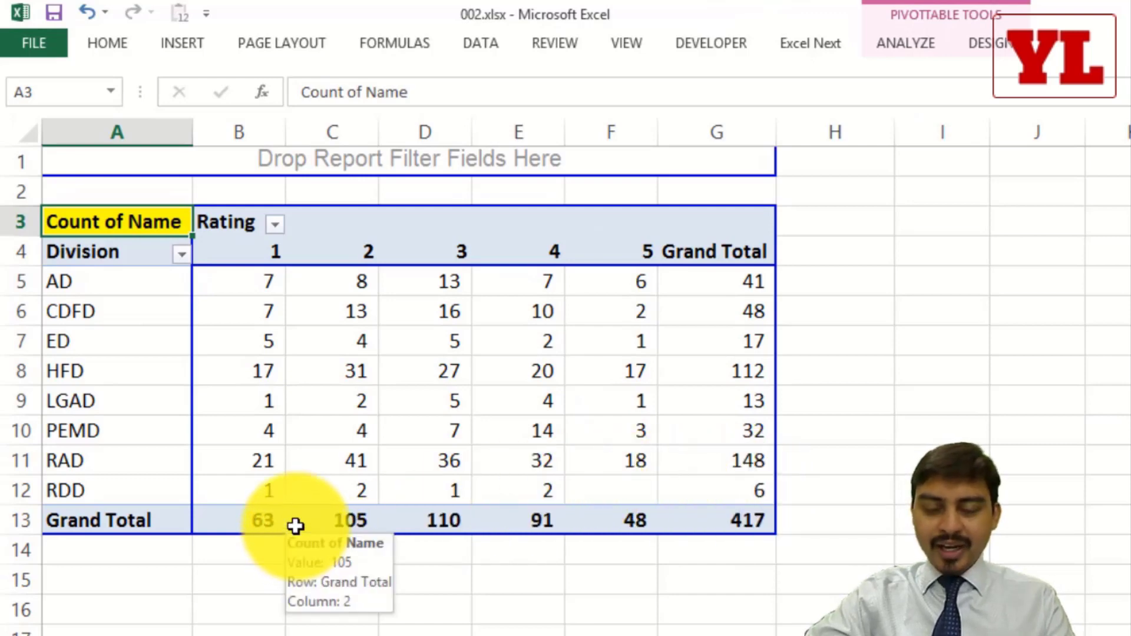
pyautogui.click(260, 284)
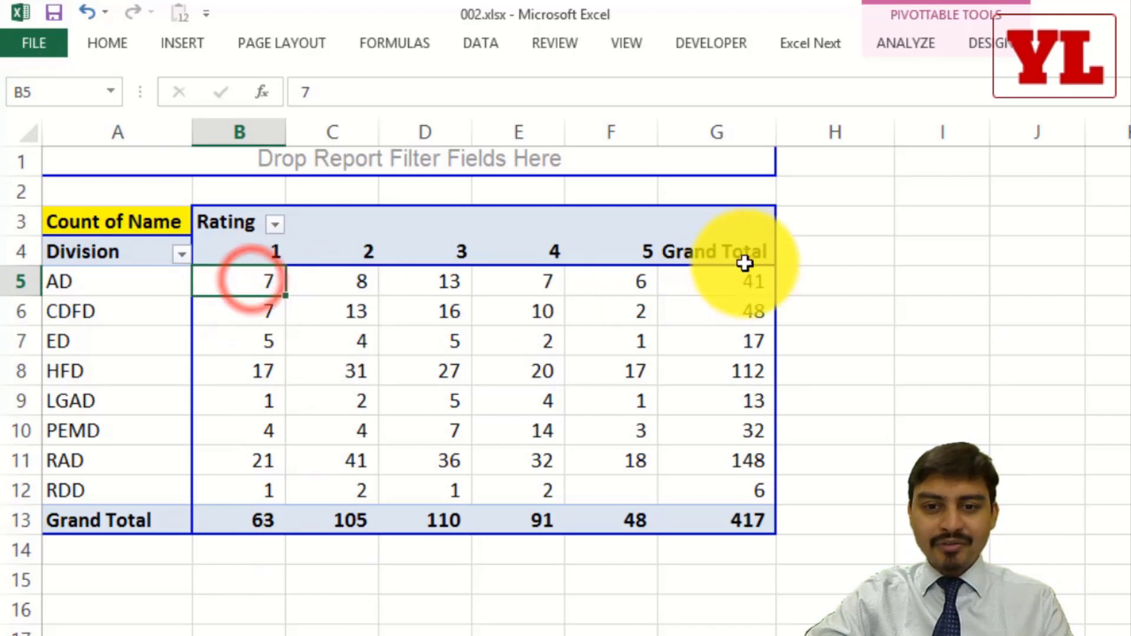
pyautogui.click(733, 281)
# Step: Enter a formula in H5 dividing AD's rating-1 count by AD's row total
pyautogui.click(815, 287)
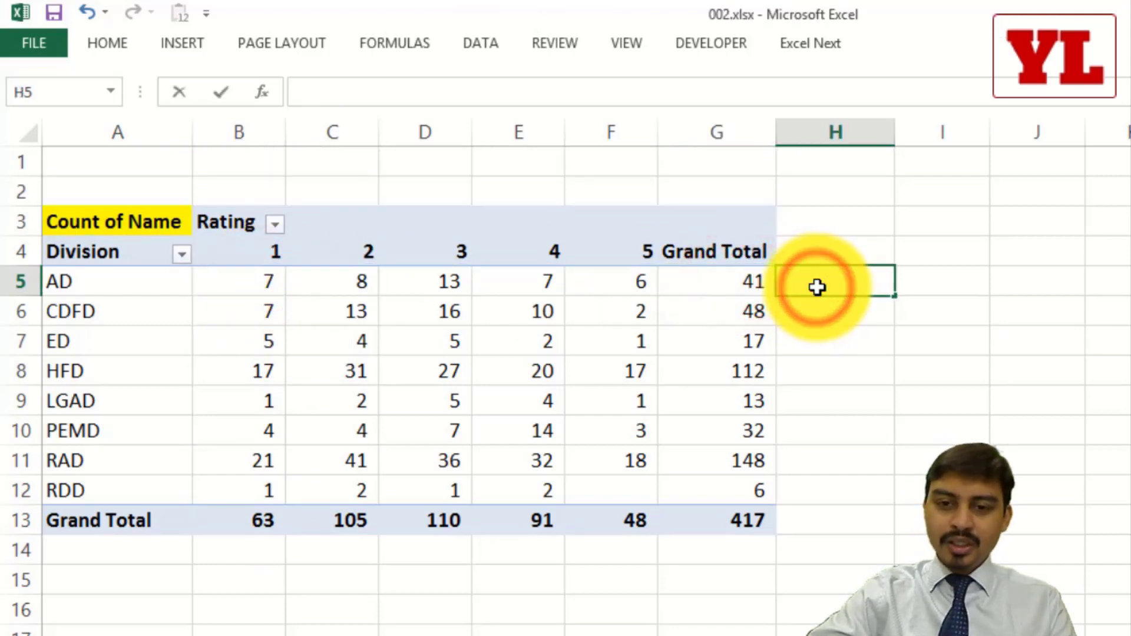
pyautogui.write('=')
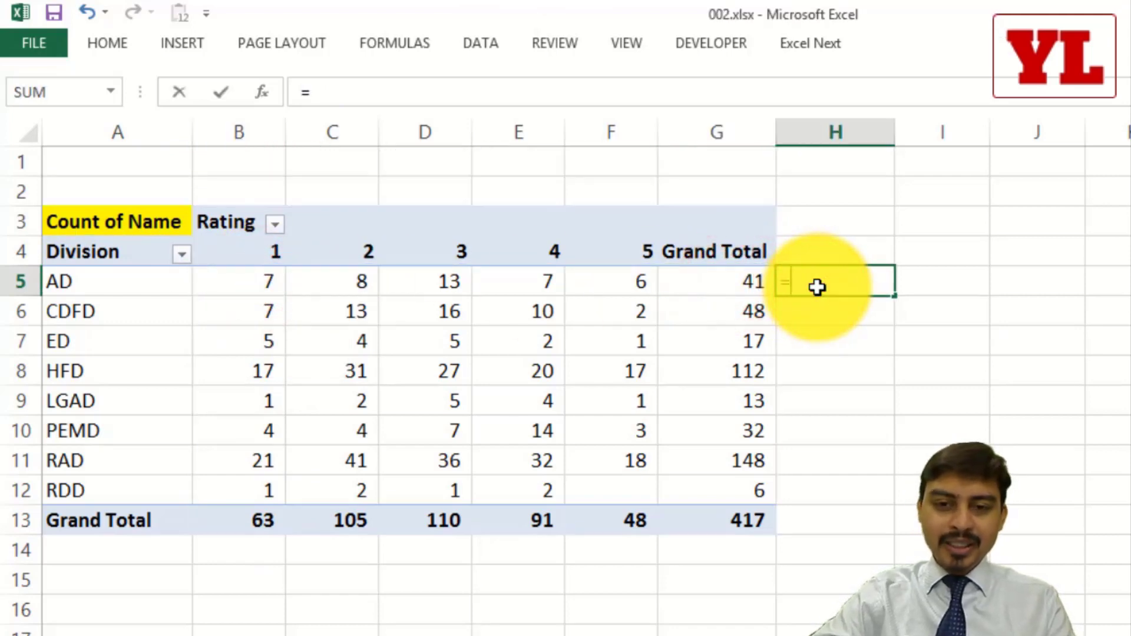
pyautogui.click(246, 281)
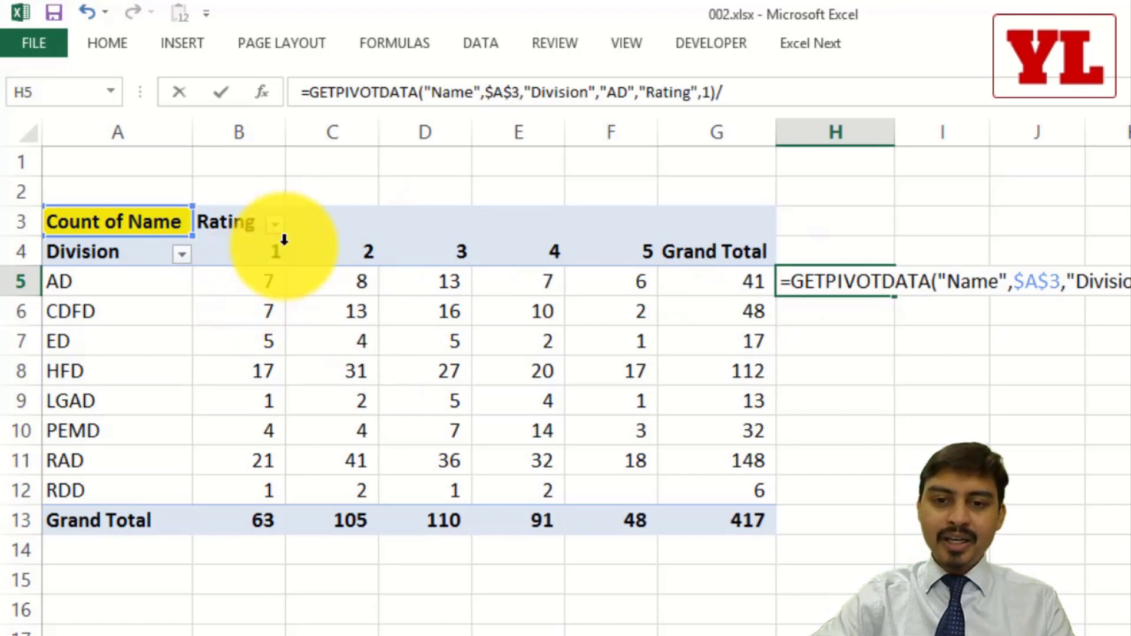
pyautogui.write('/')
pyautogui.click(750, 283)
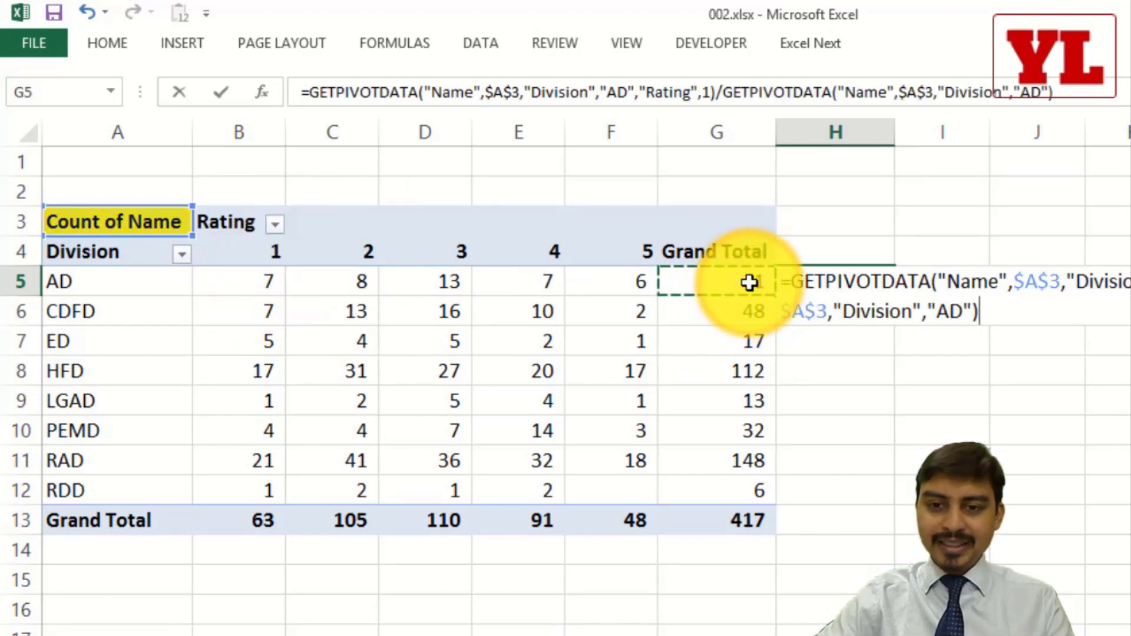
pyautogui.press('Return')
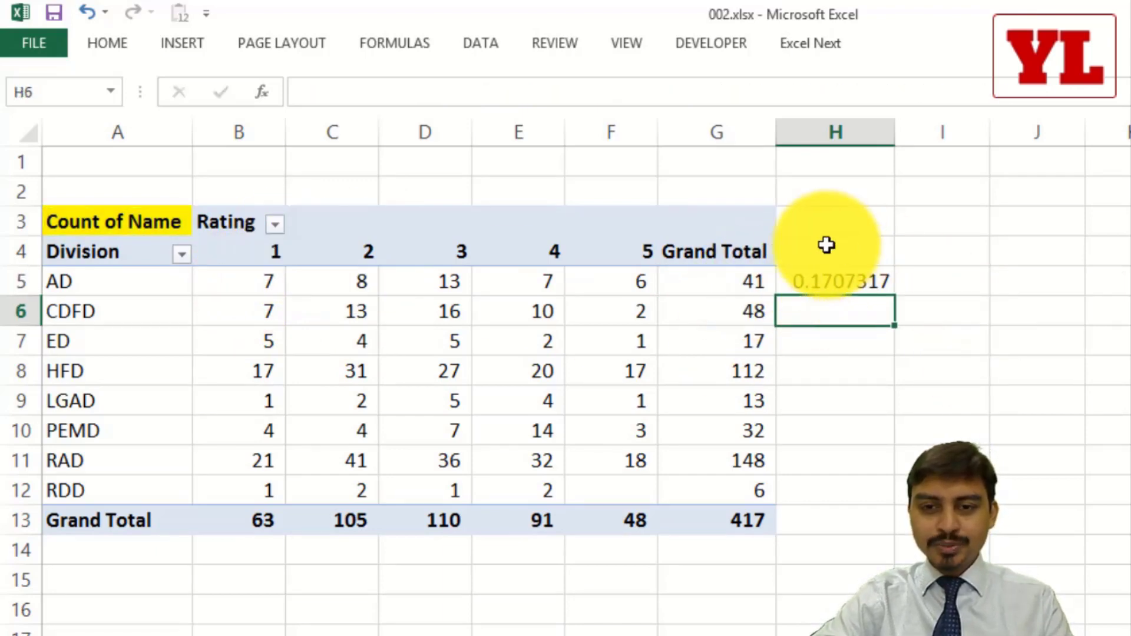
# Step: Rewrite H5 to divide AD's rating-1 count by the 417 grand total, giving 0.0167866
pyautogui.click(843, 287)
pyautogui.write('=')
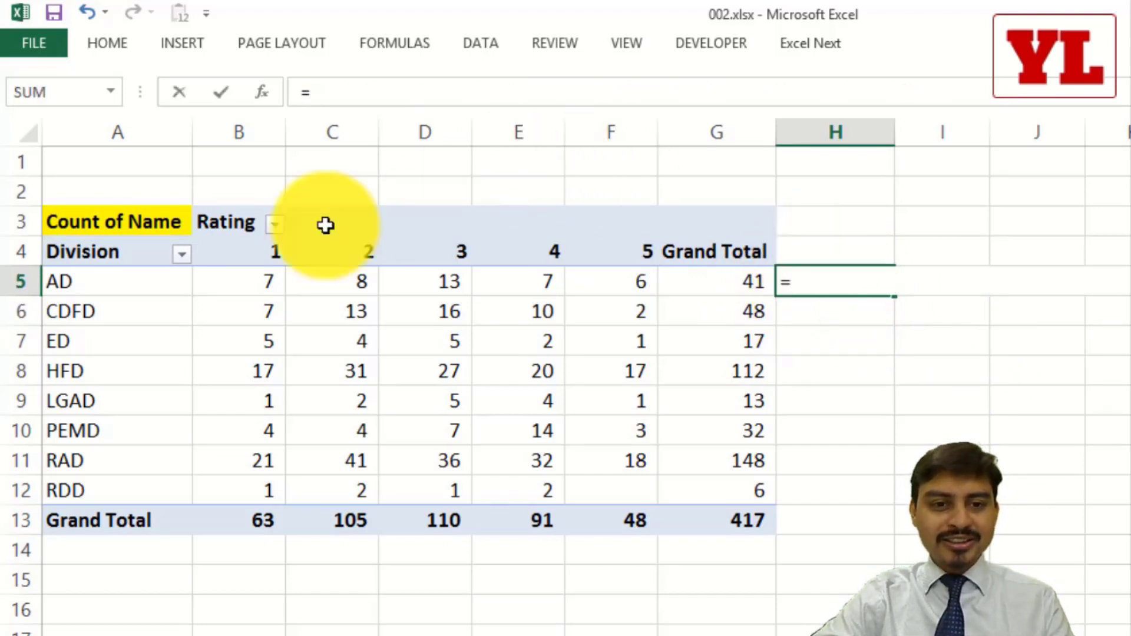
pyautogui.click(240, 283)
pyautogui.write('/')
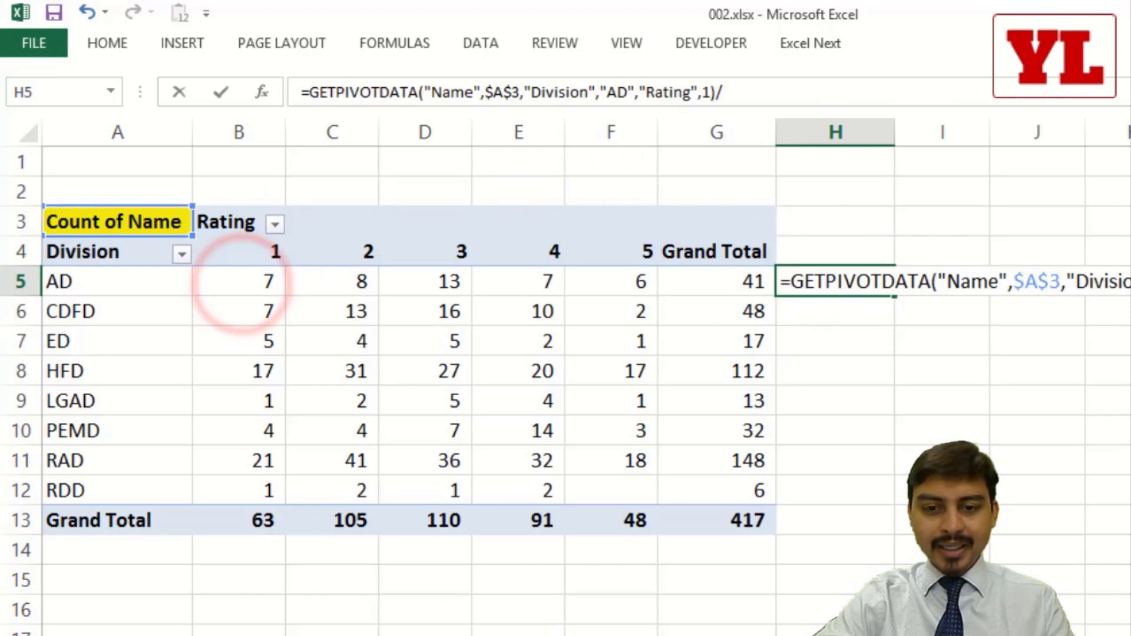
pyautogui.click(709, 518)
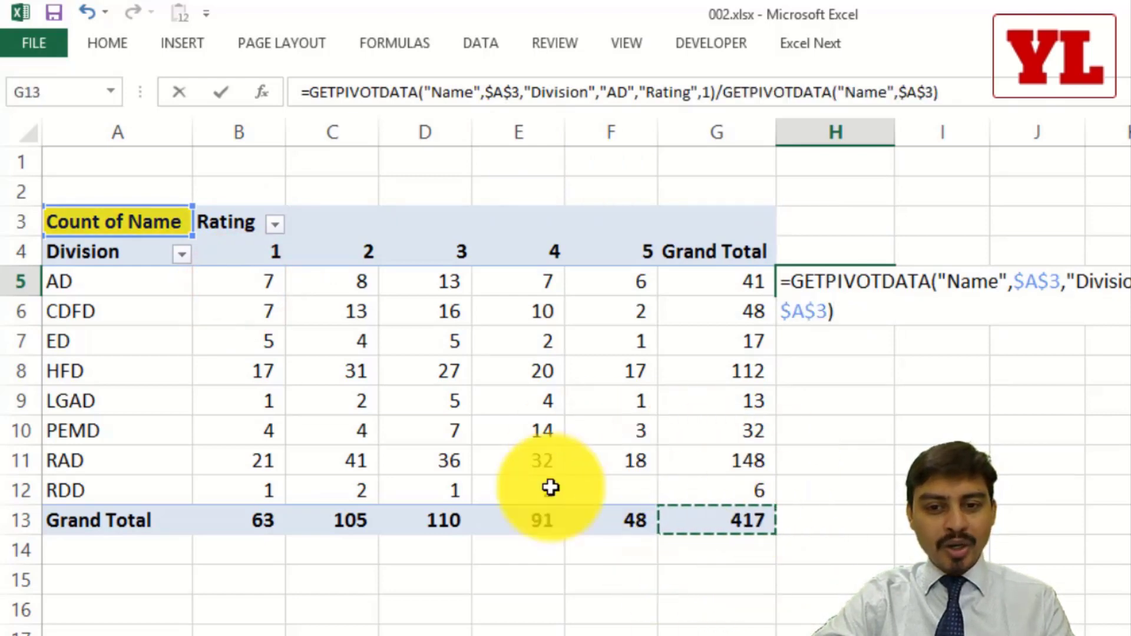
pyautogui.press('Return')
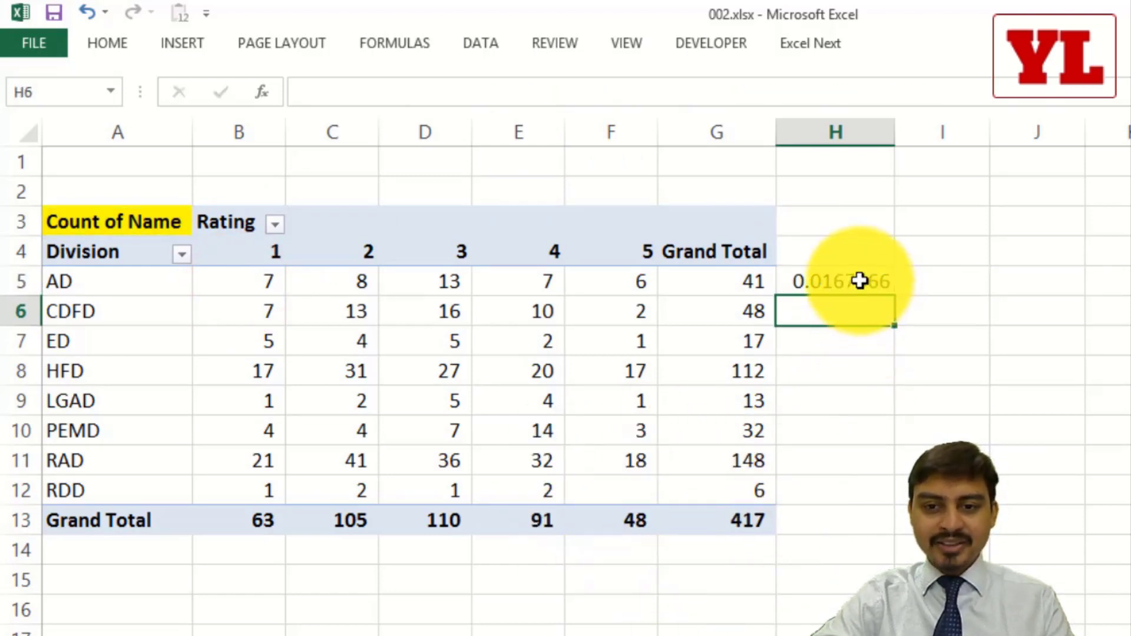
pyautogui.click(790, 282)
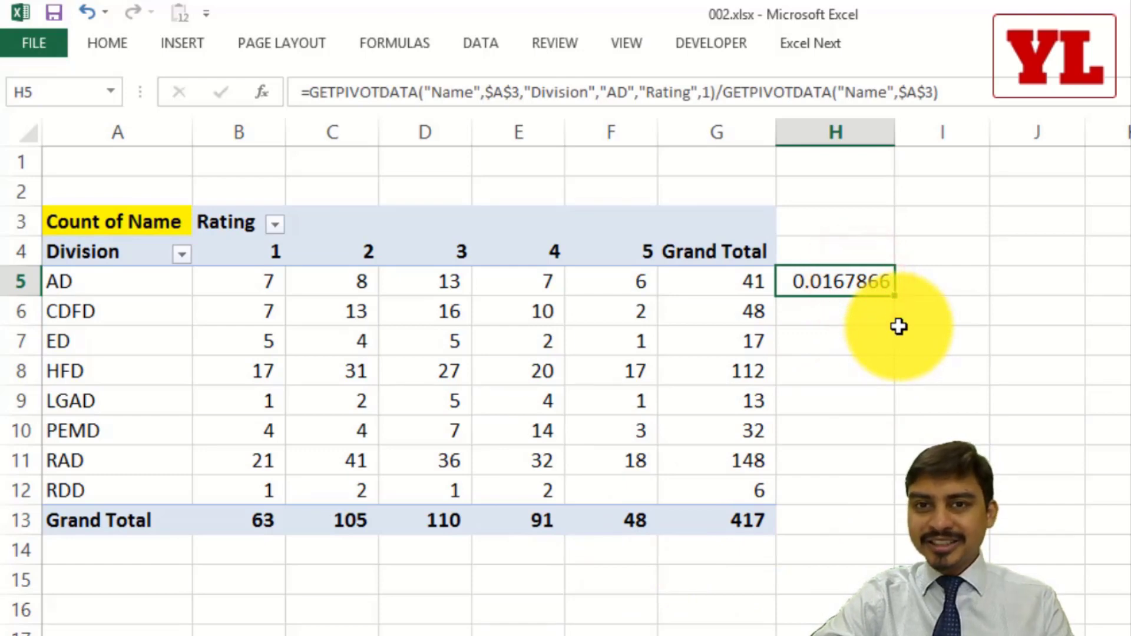
# Step: Build a test formula in B14 dividing B5 by the rating 1 column total B13
pyautogui.click(252, 545)
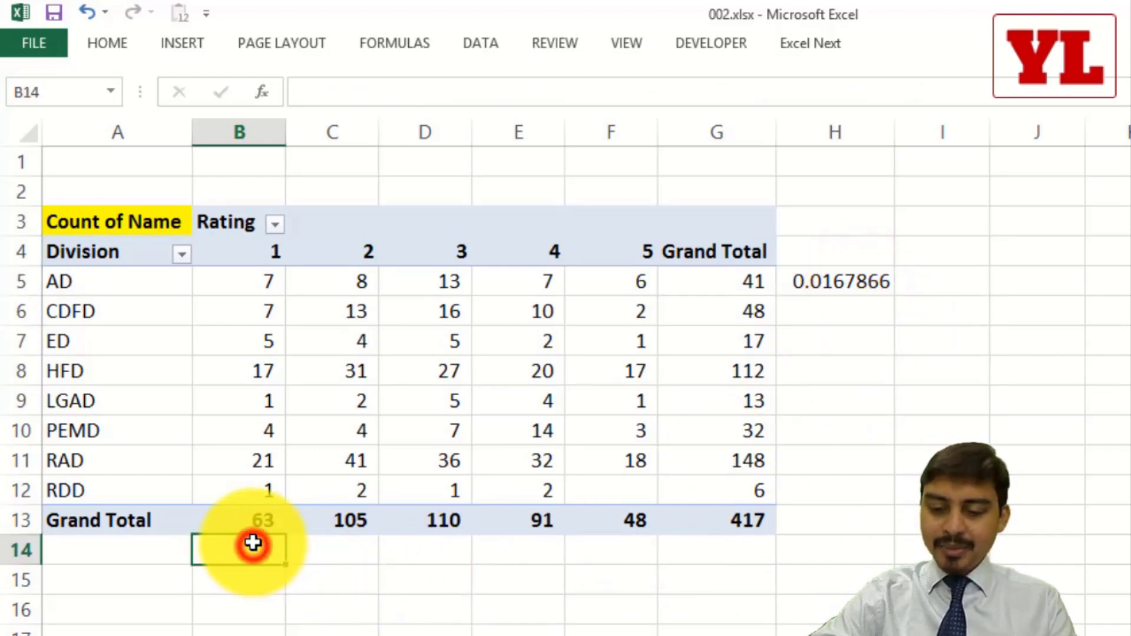
pyautogui.write('=')
pyautogui.click(253, 280)
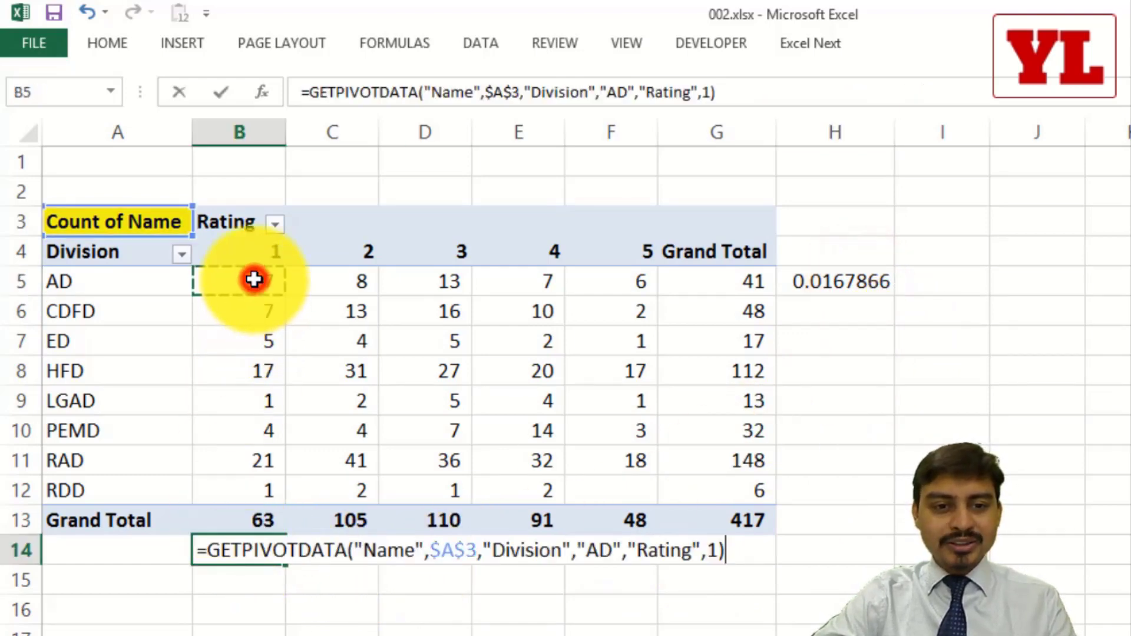
pyautogui.write('/')
pyautogui.click(239, 518)
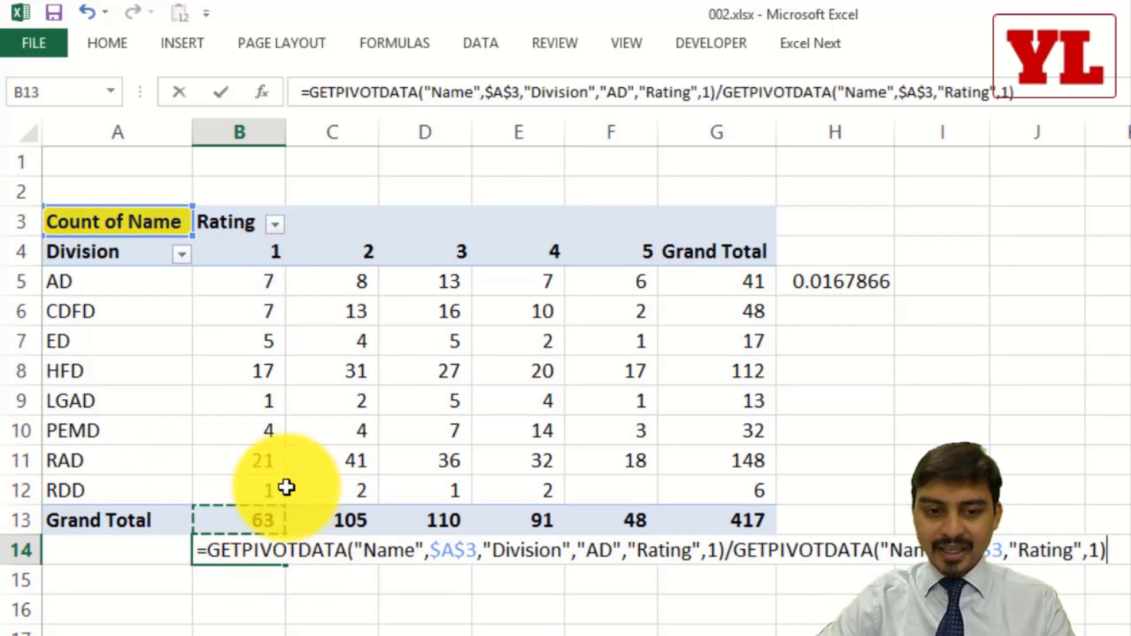
pyautogui.press('Return')
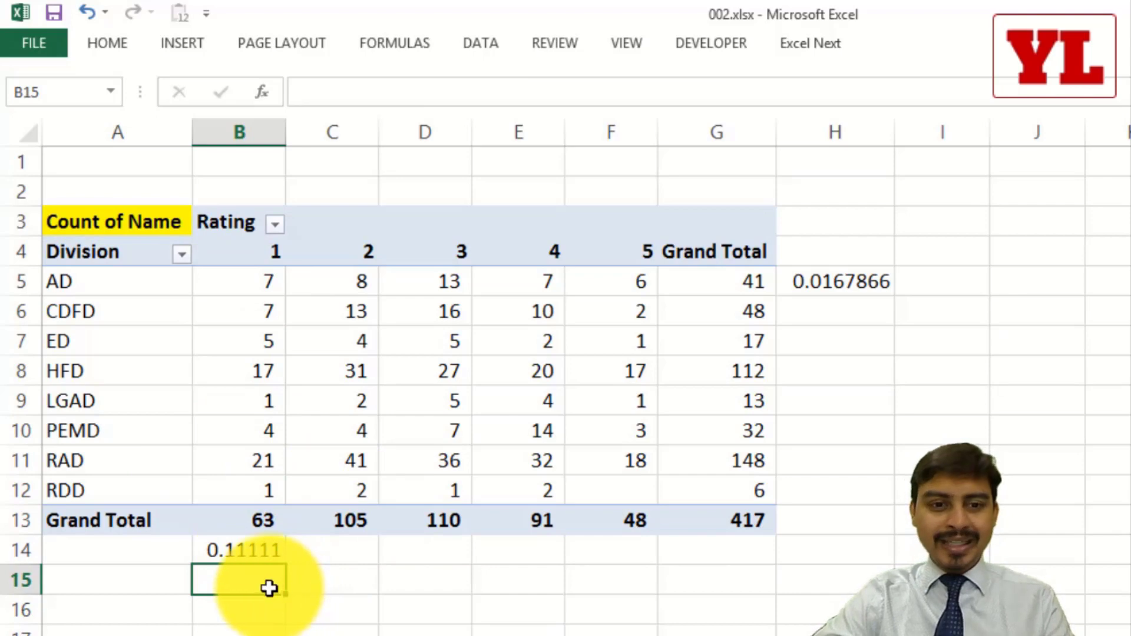
pyautogui.click(218, 542)
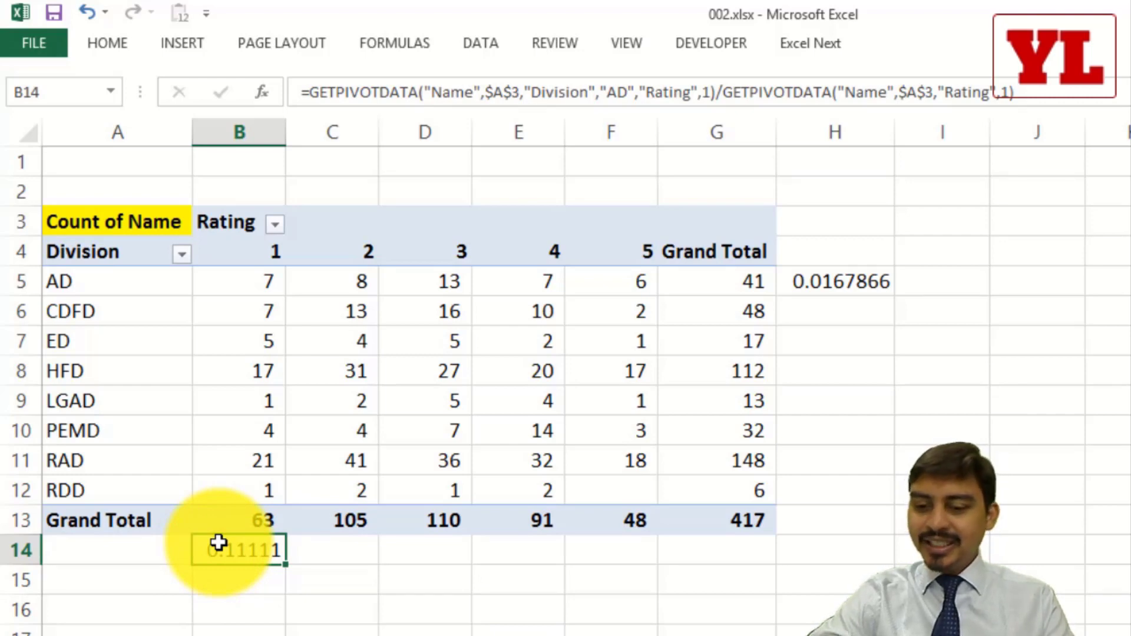
# Step: Undo the B14 formula and clear the formula from H5
pyautogui.hotkey('ctrl', 'z')
pyautogui.click(835, 281)
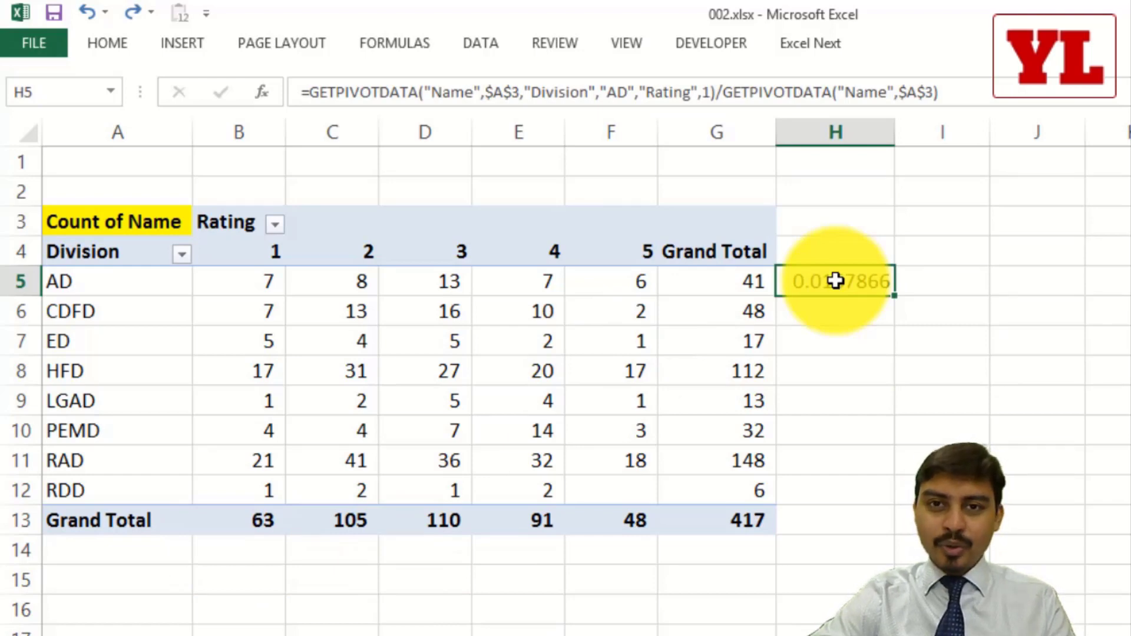
pyautogui.press('Delete')
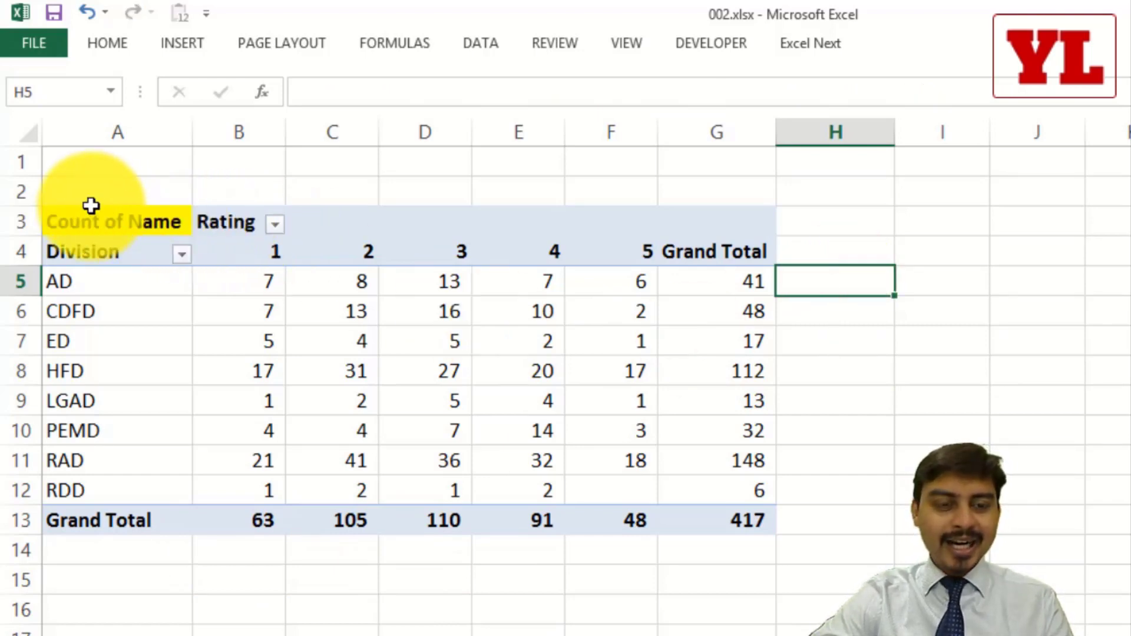
# Step: Set Count of Name to show values as % of Grand Total
pyautogui.click(126, 219)
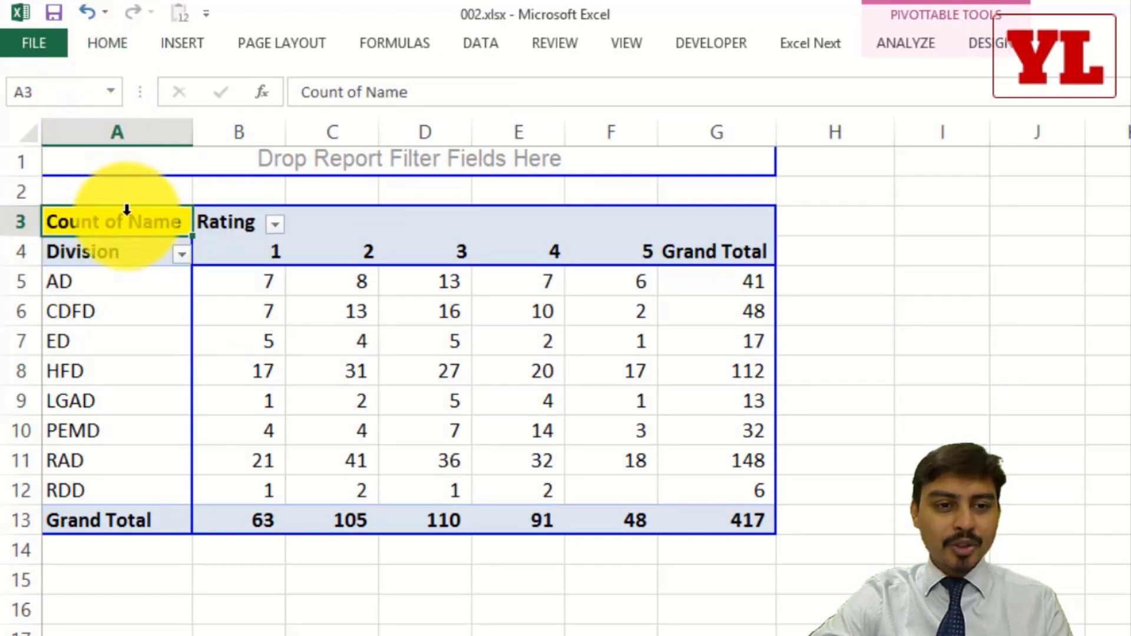
pyautogui.doubleClick(118, 224)
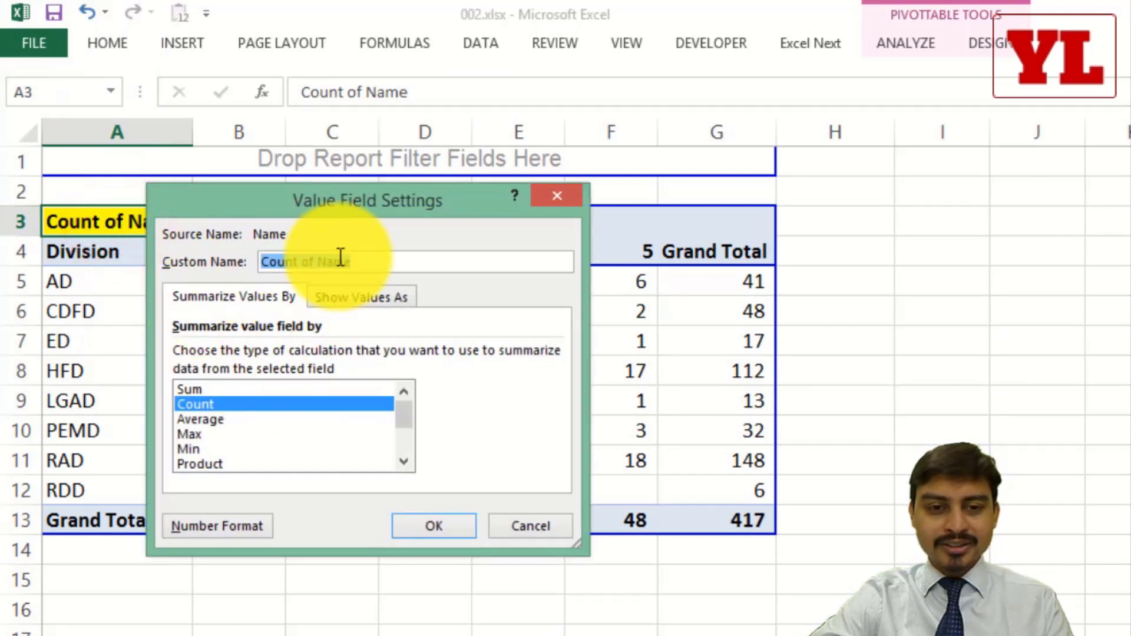
pyautogui.click(390, 301)
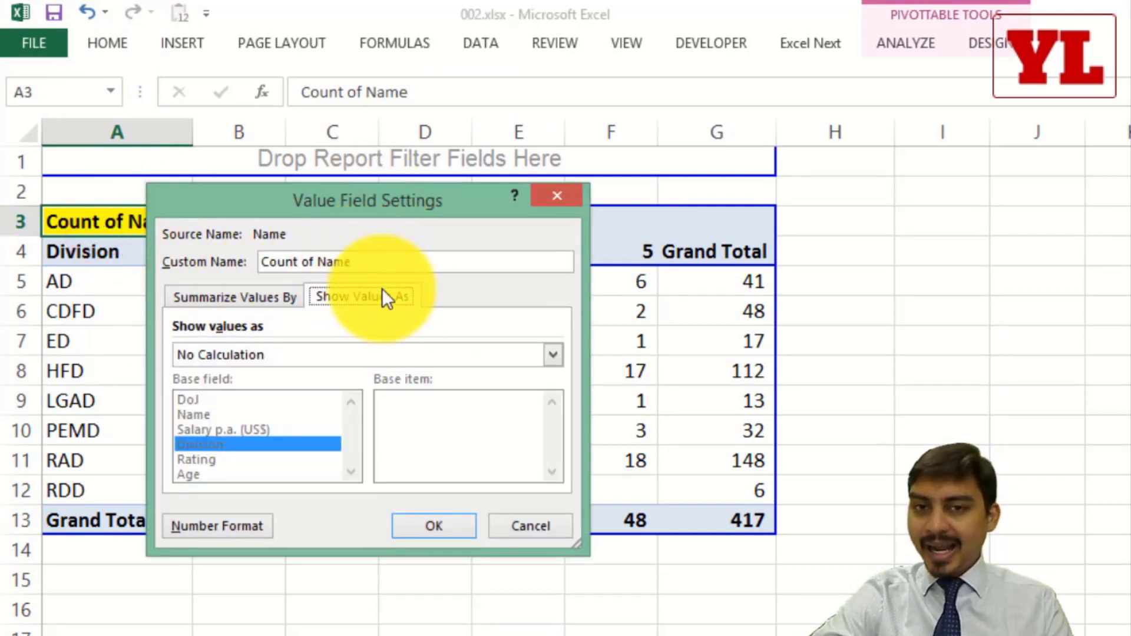
pyautogui.click(354, 345)
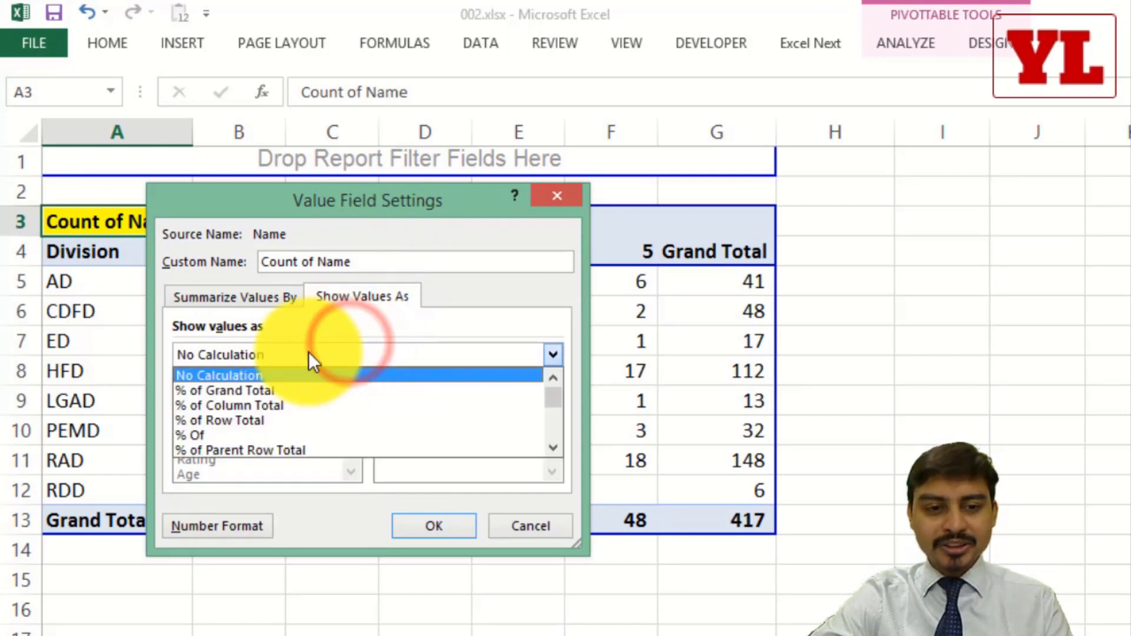
pyautogui.click(280, 390)
pyautogui.click(443, 529)
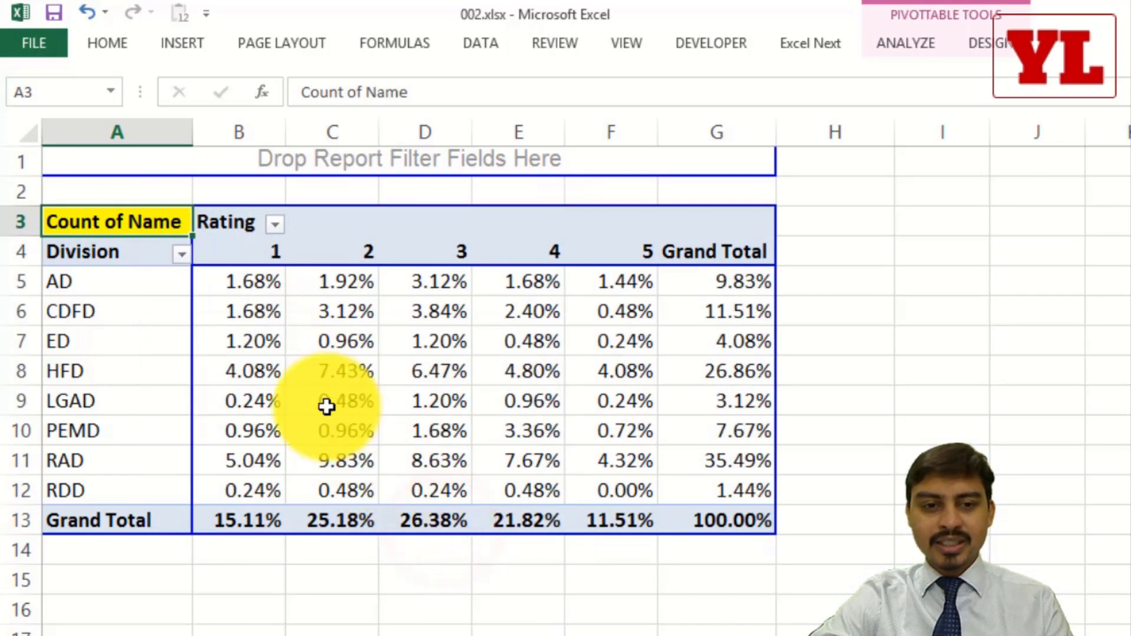
# Step: Check AD's rating-1 share of 1.68% against the 100.00% overall total
pyautogui.click(253, 280)
pyautogui.click(740, 509)
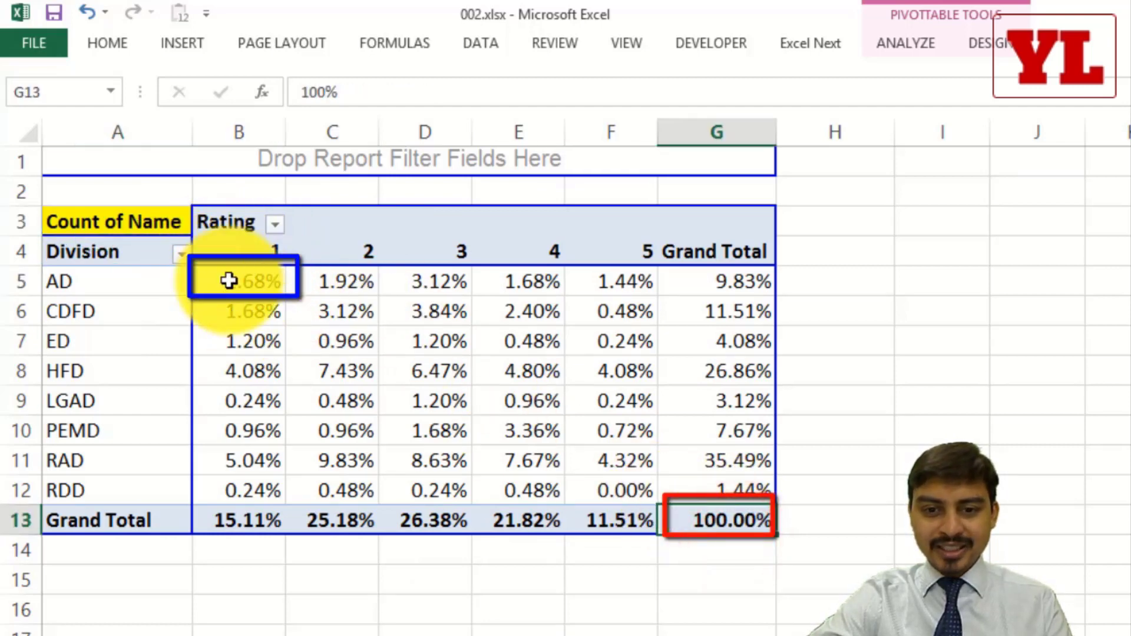
pyautogui.moveTo(245, 374)
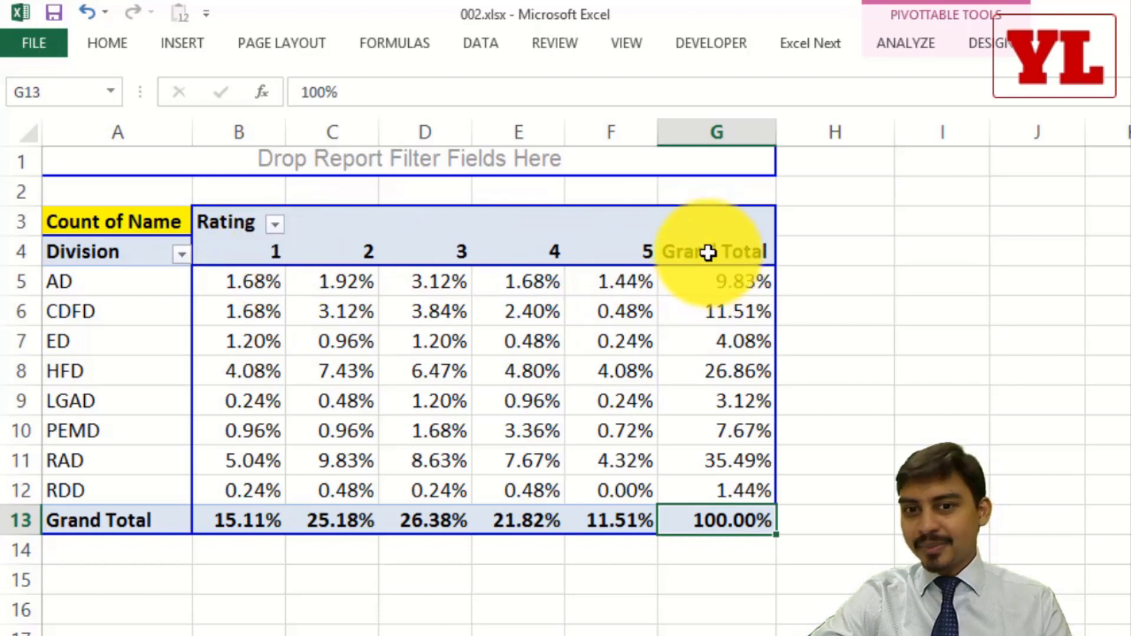
pyautogui.click(629, 251)
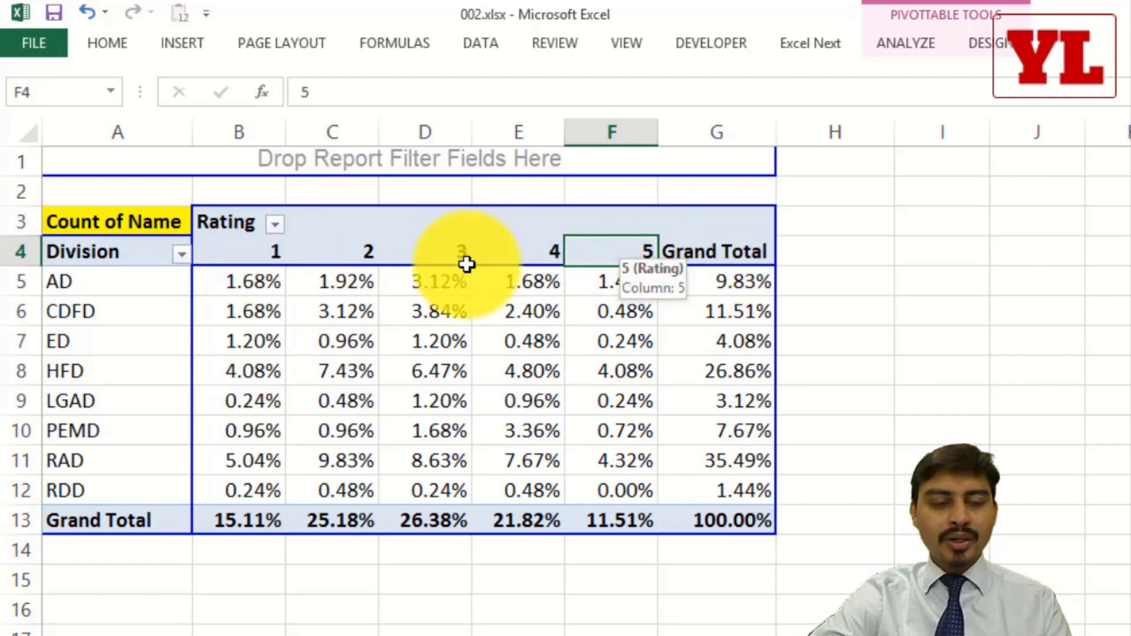
pyautogui.click(247, 283)
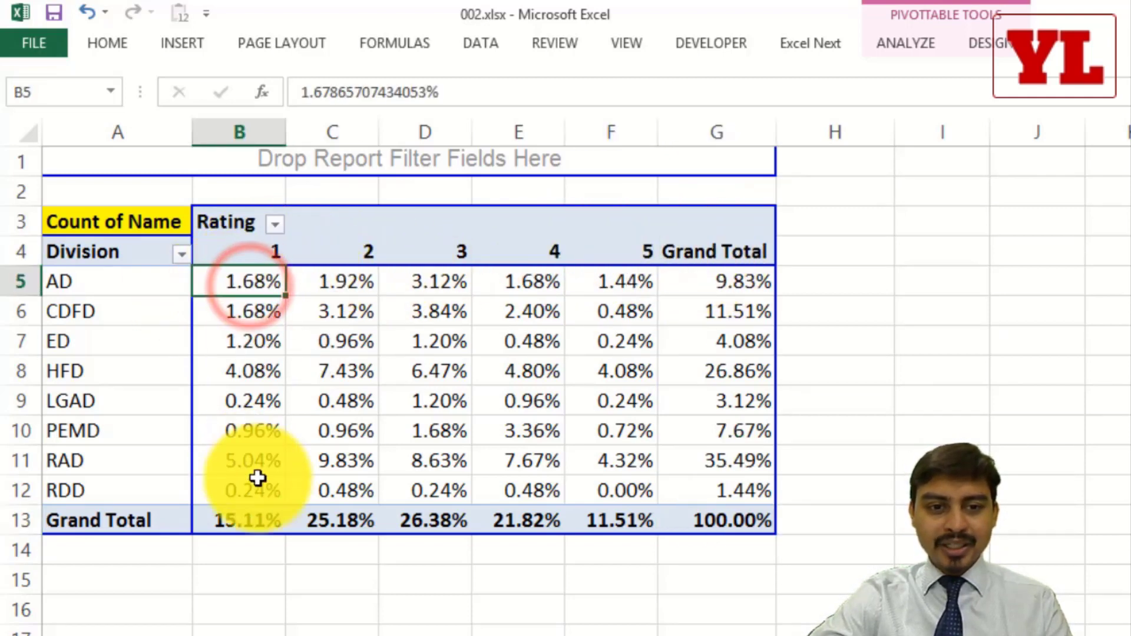
pyautogui.click(251, 521)
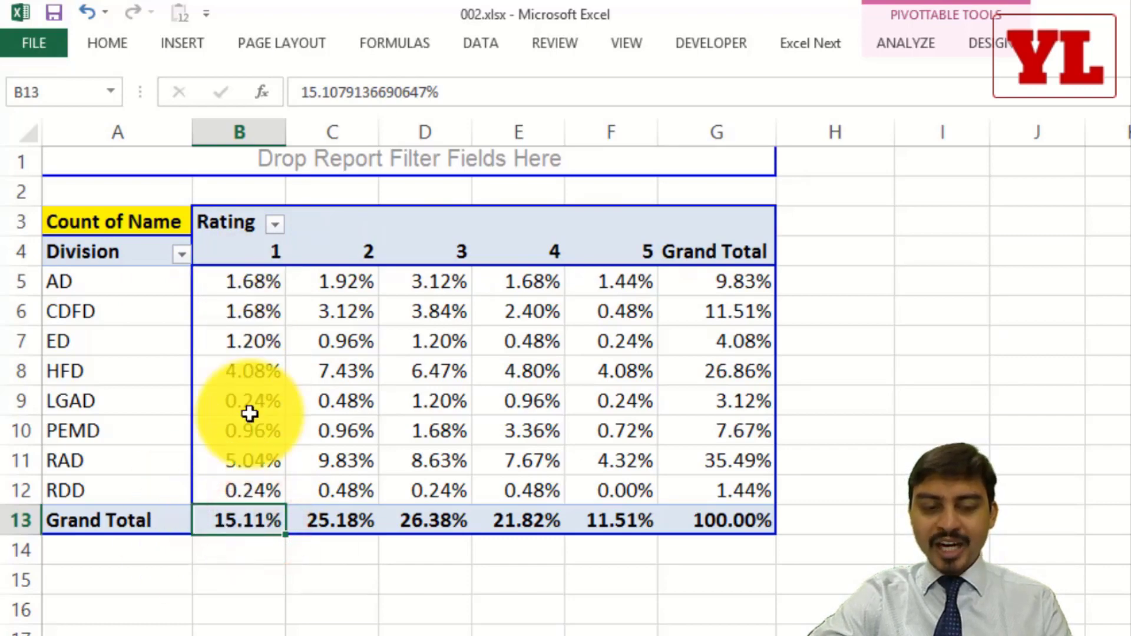
# Step: Switch Count of Name to show values as % of Column Total
pyautogui.doubleClick(91, 222)
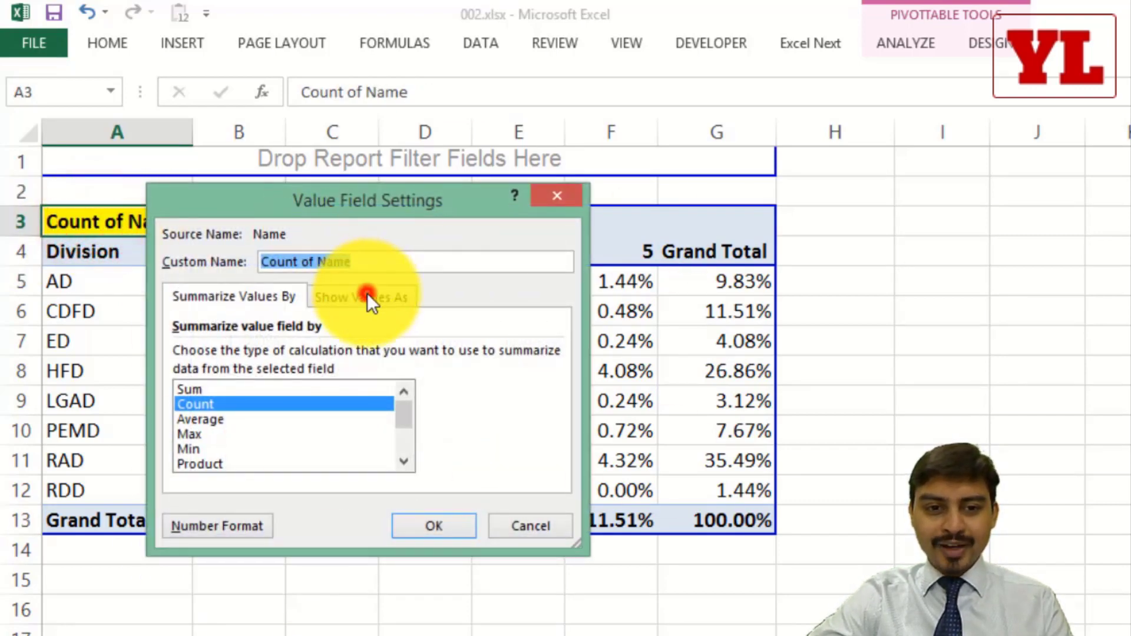
pyautogui.click(367, 294)
pyautogui.click(250, 352)
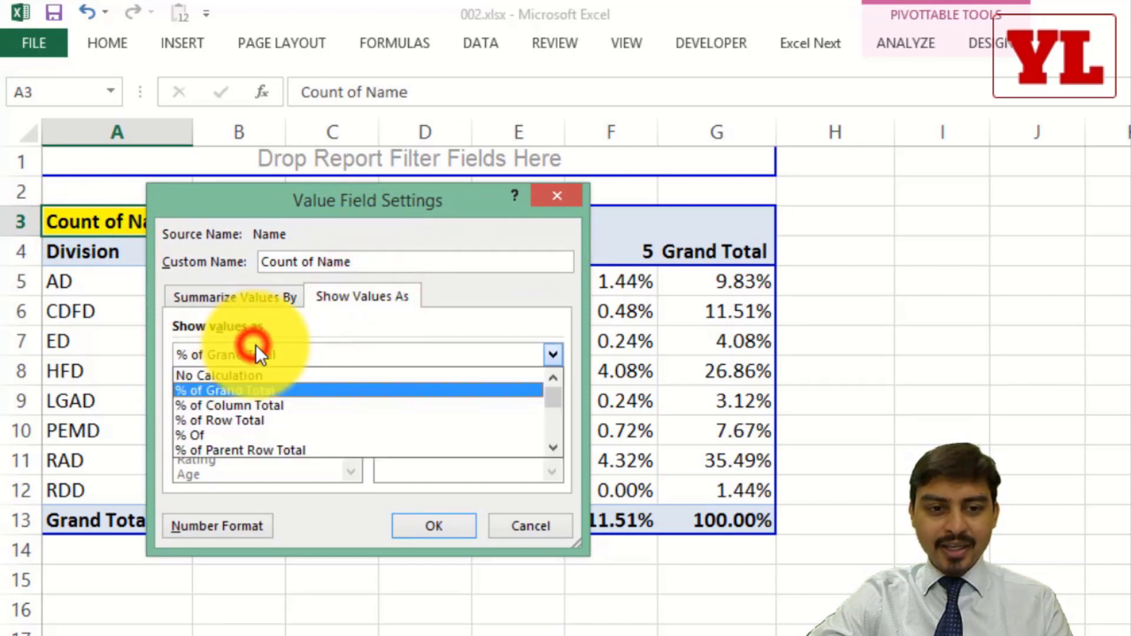
pyautogui.click(255, 405)
pyautogui.click(442, 525)
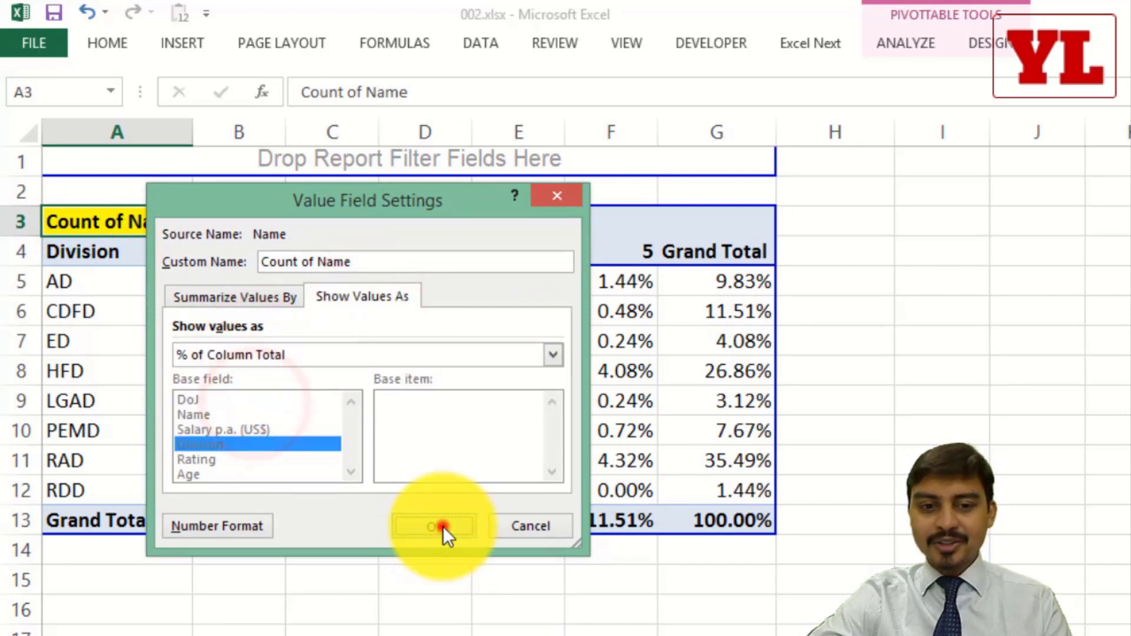
# Step: Verify the rating 1 column sums to 100.00%, checking the AD, RAD and HFD shares
pyautogui.click(258, 284)
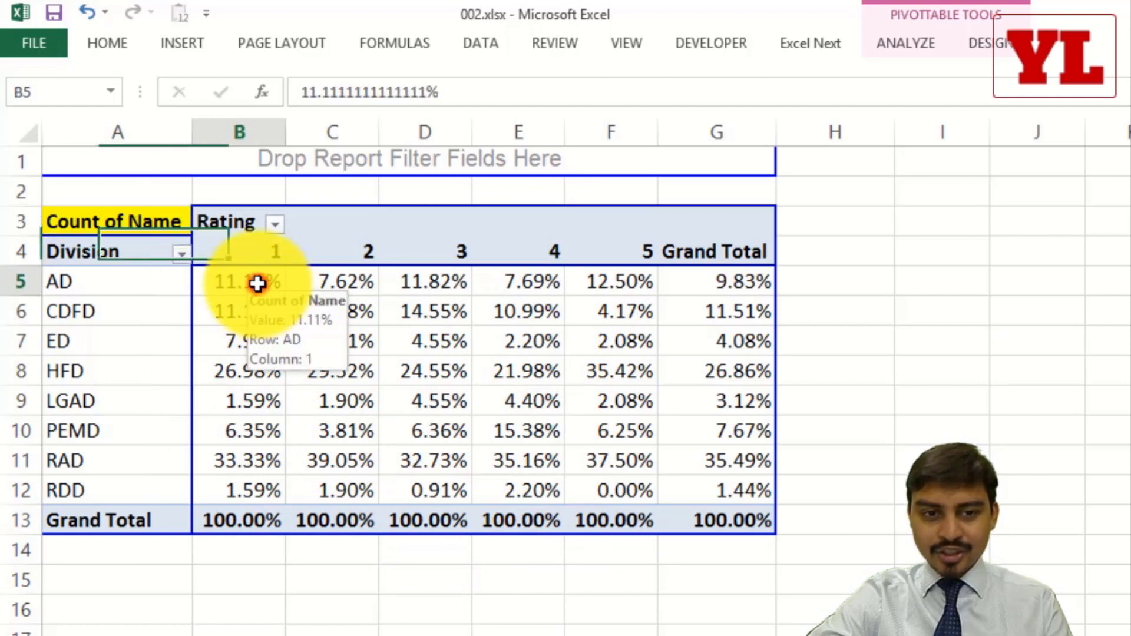
pyautogui.click(246, 518)
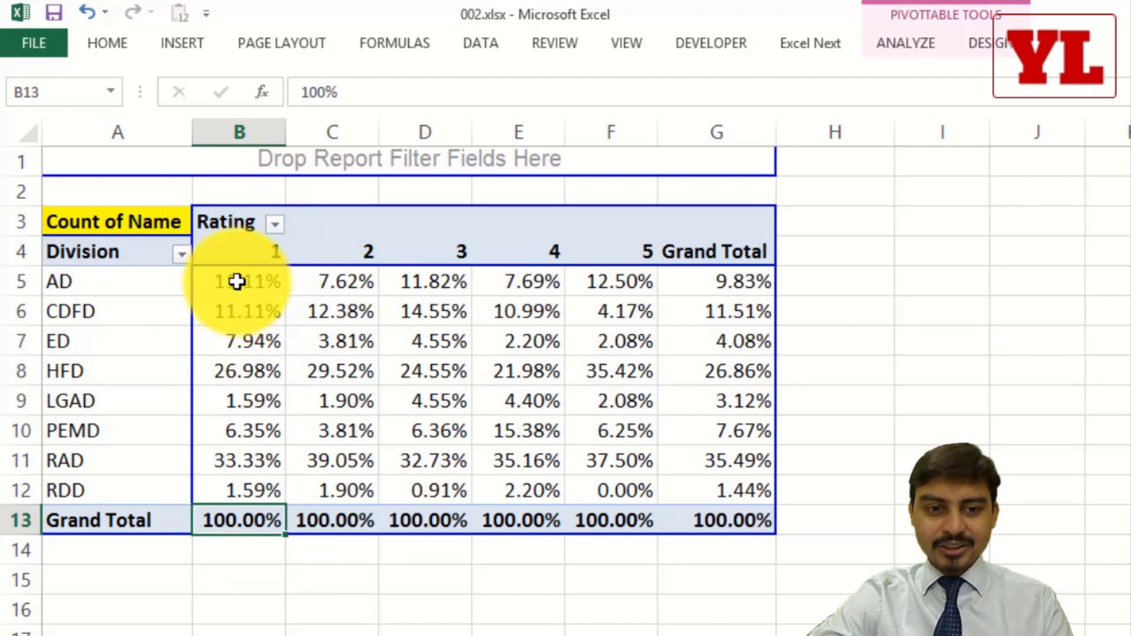
pyautogui.moveTo(239, 283); pyautogui.dragTo(244, 502)
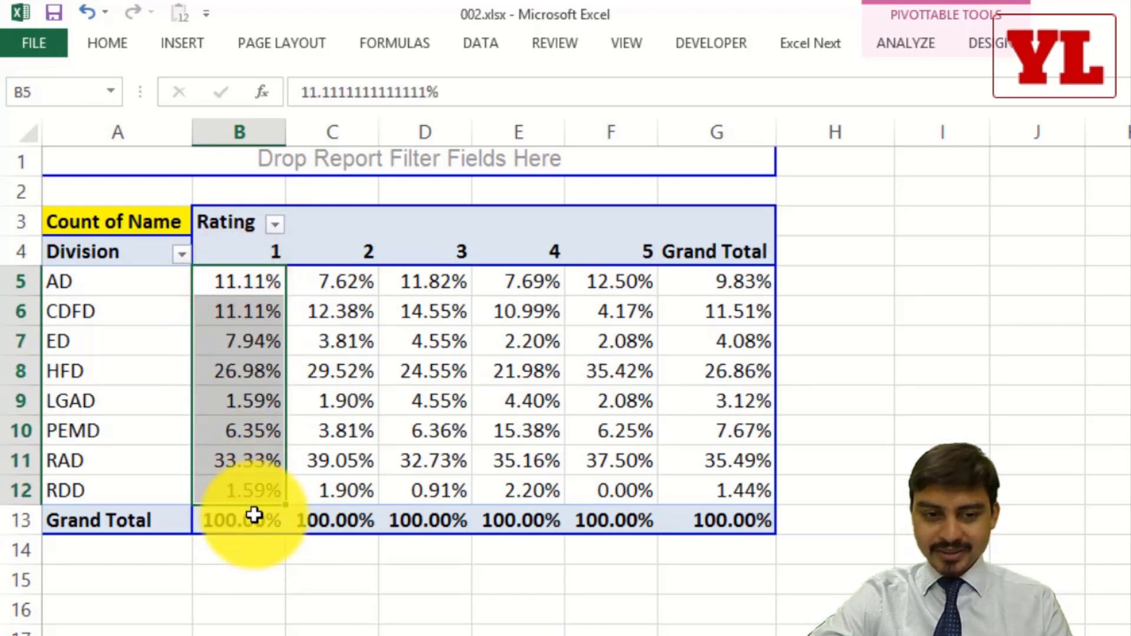
pyautogui.click(259, 526)
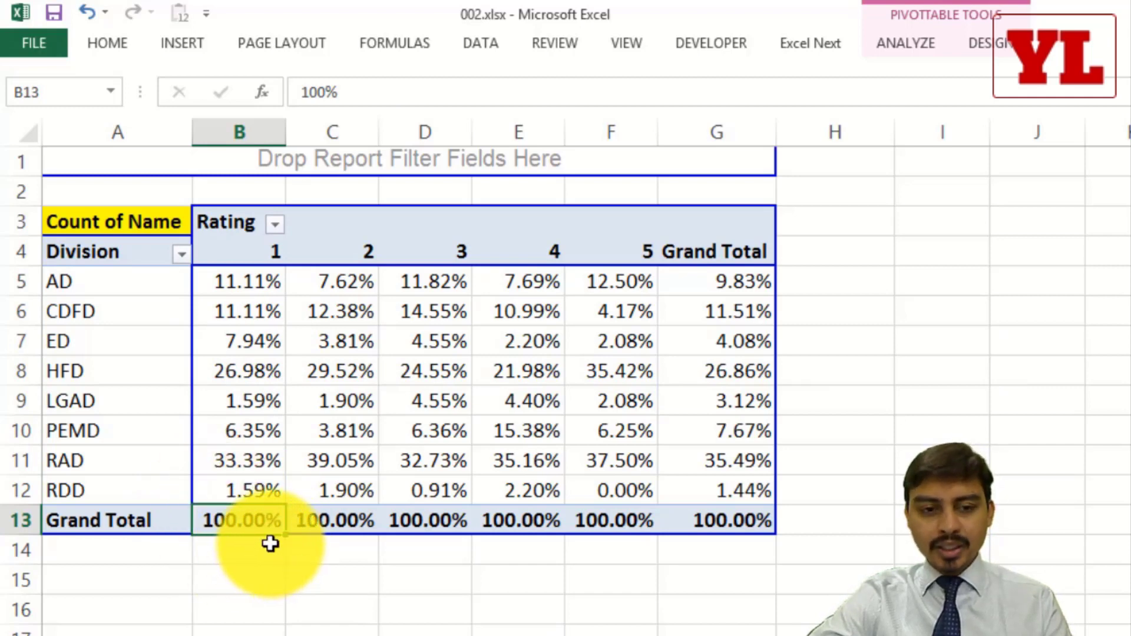
pyautogui.moveTo(245, 455); pyautogui.dragTo(128, 457)
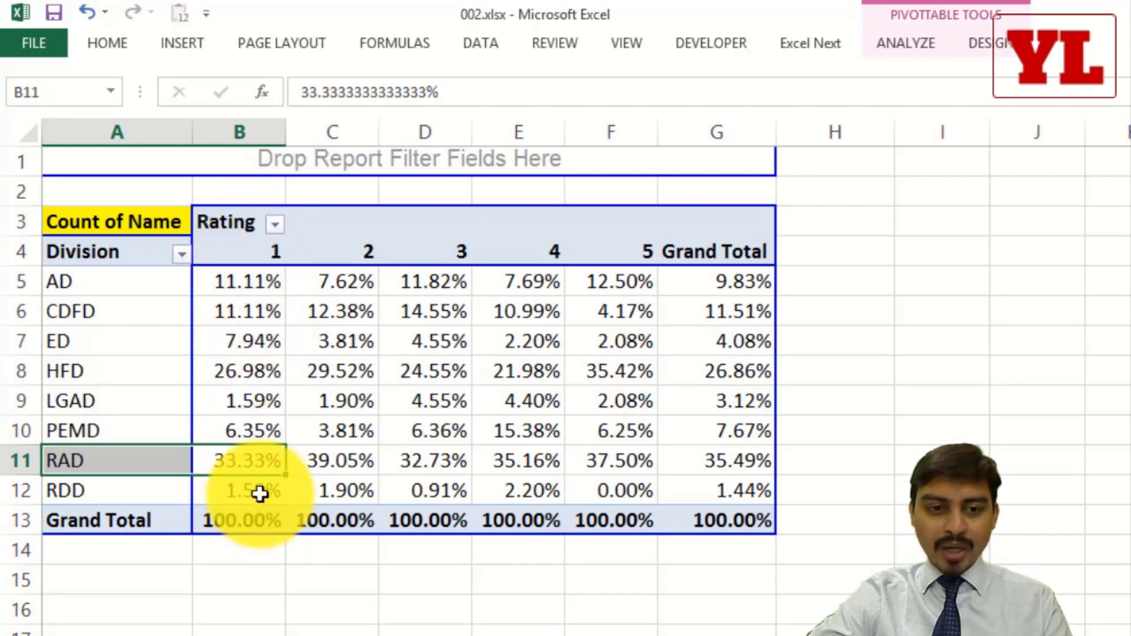
pyautogui.moveTo(239, 371); pyautogui.dragTo(119, 369)
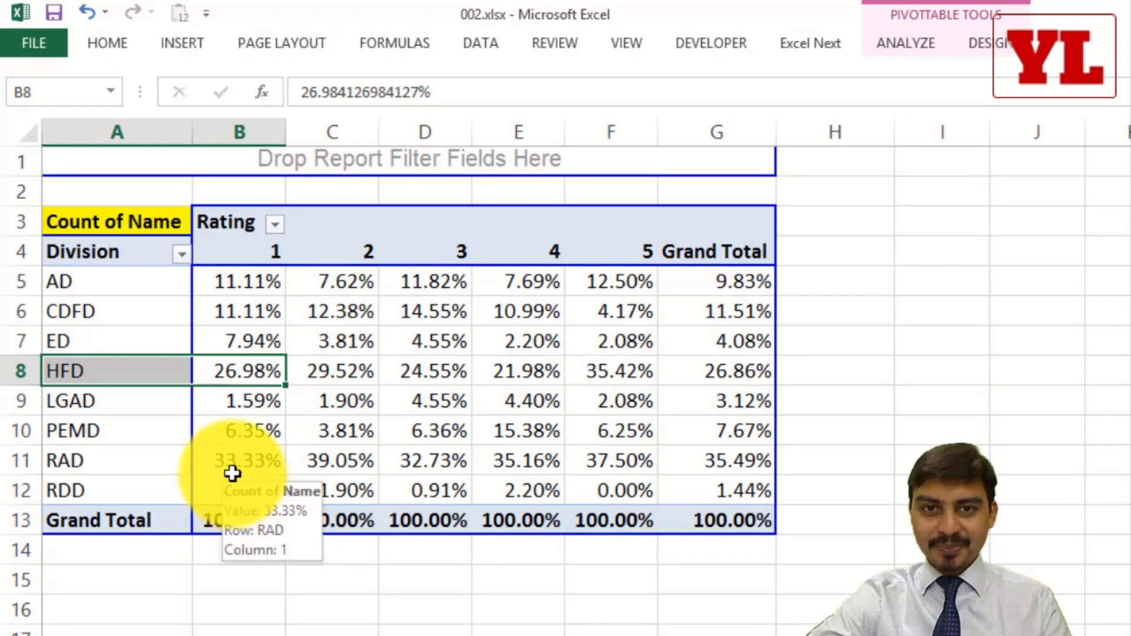
# Step: Switch Count of Name to show values as % of Row Total
pyautogui.doubleClick(106, 224)
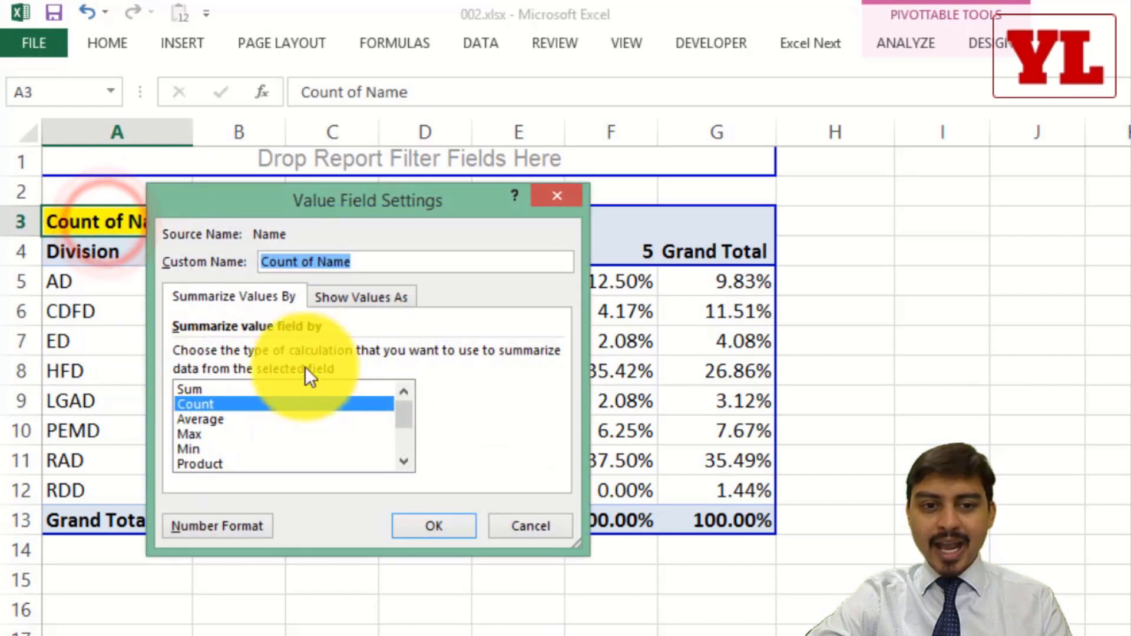
pyautogui.click(336, 302)
pyautogui.click(310, 353)
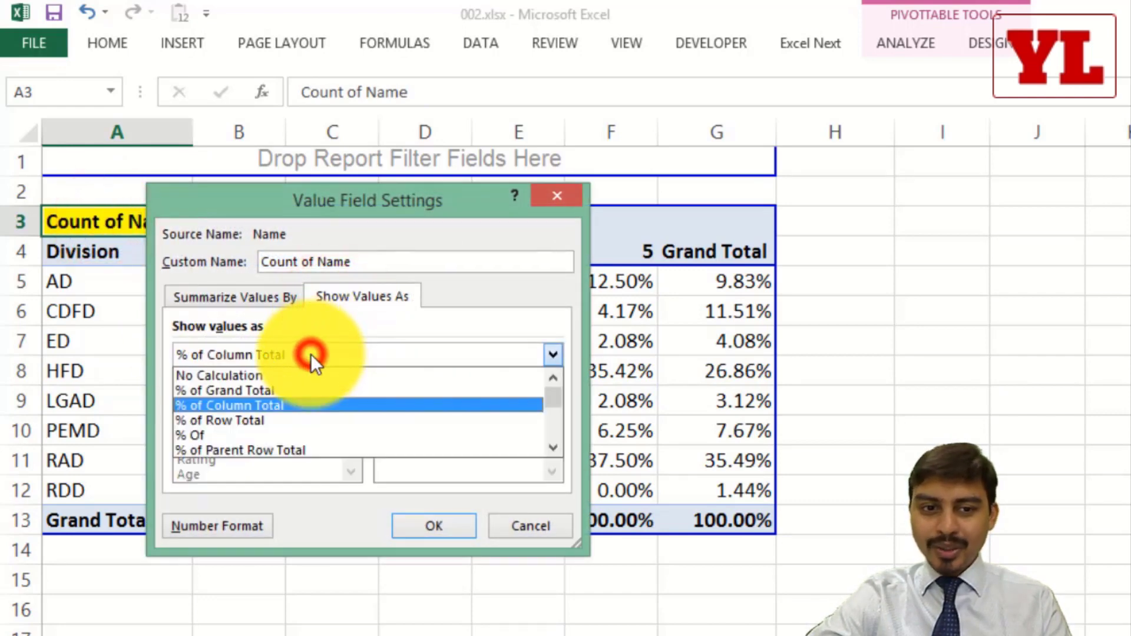
pyautogui.click(256, 419)
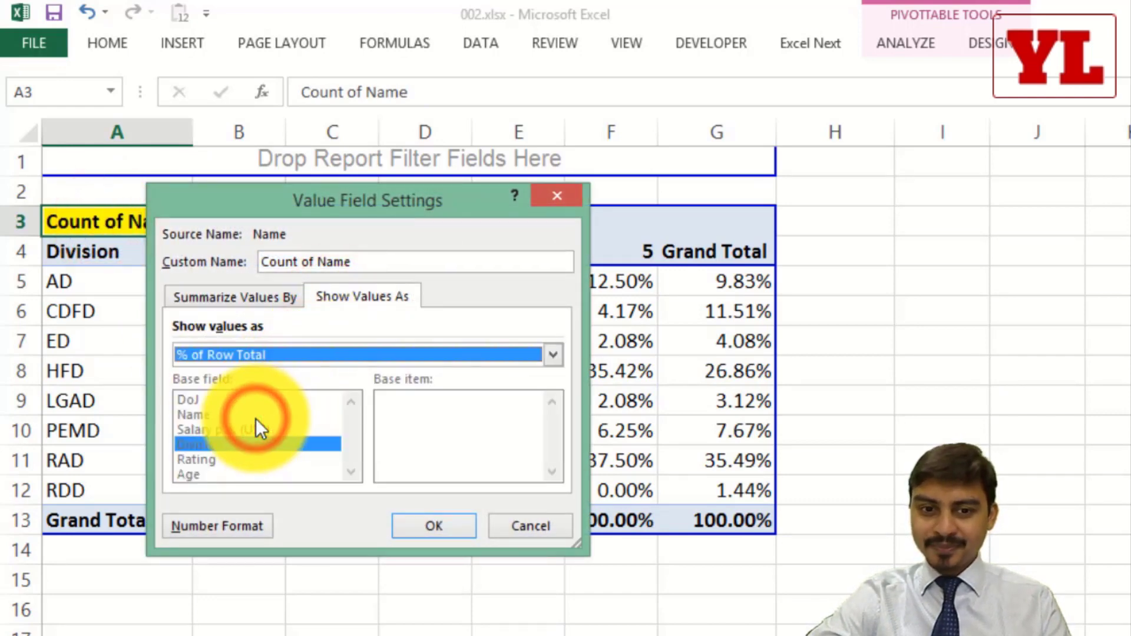
pyautogui.click(433, 527)
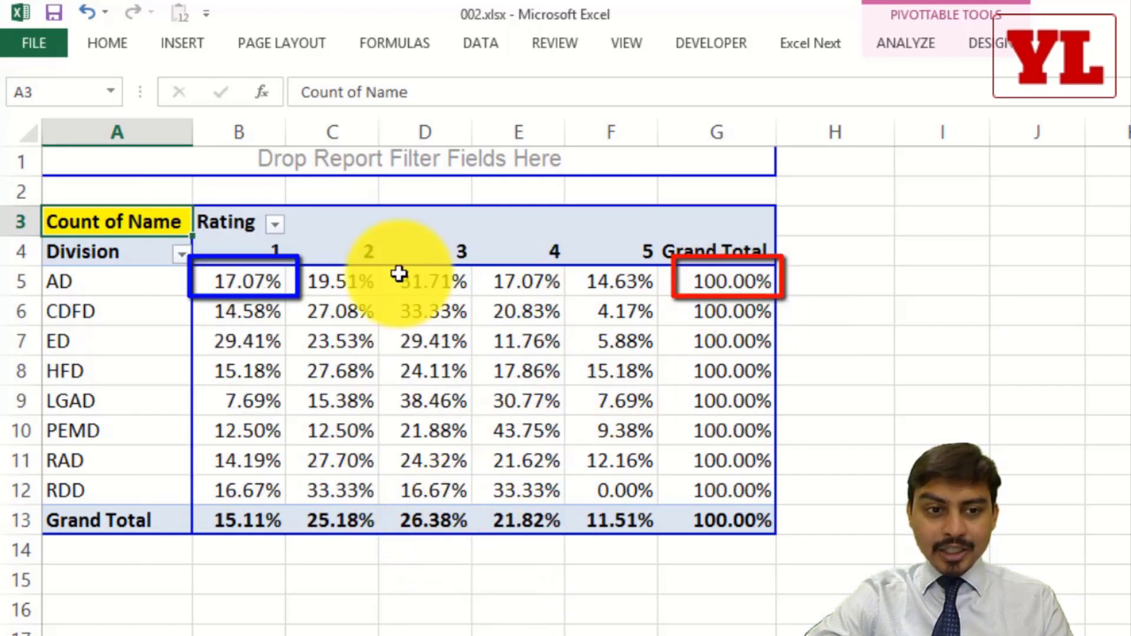
# Step: Select the AD row to confirm it sums to 100.00%, with 17.07% for rating 1
pyautogui.click(93, 282)
pyautogui.moveTo(133, 281); pyautogui.dragTo(715, 285)
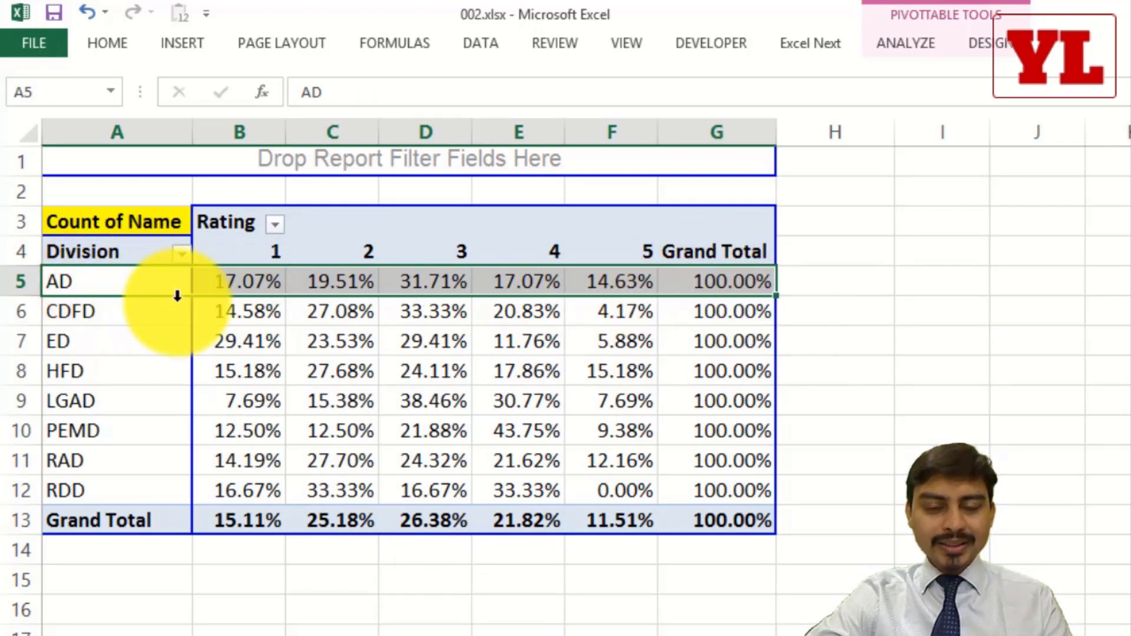
pyautogui.moveTo(710, 281)
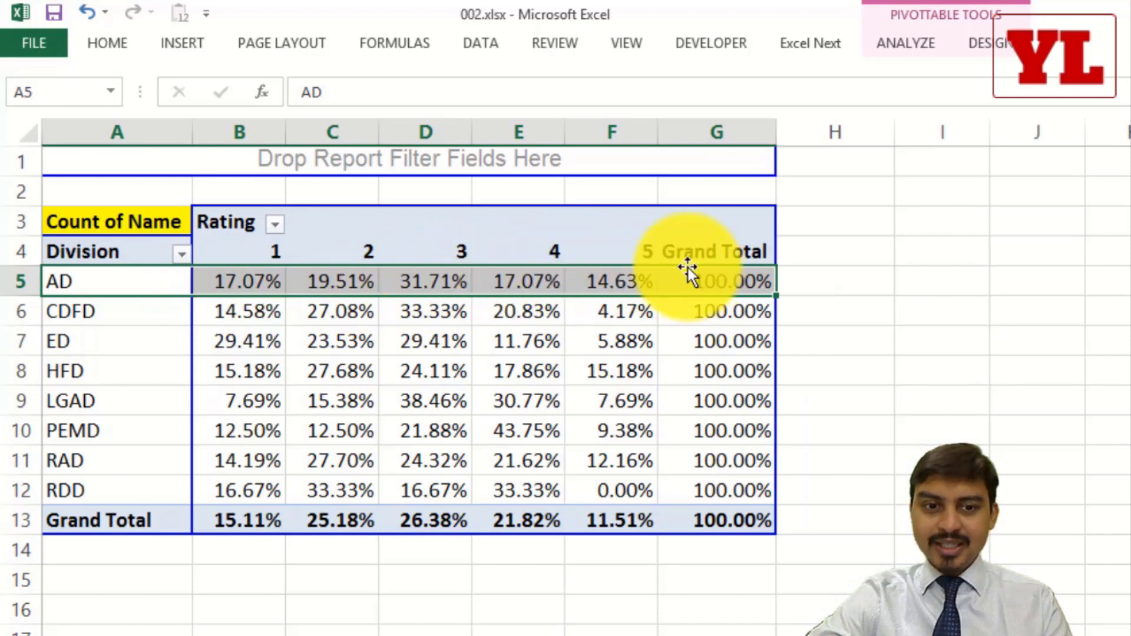
# Step: Apply Percent Style to the pivot values B5:G13 and reduce decimals to zero
pyautogui.moveTo(247, 281); pyautogui.dragTo(714, 520)
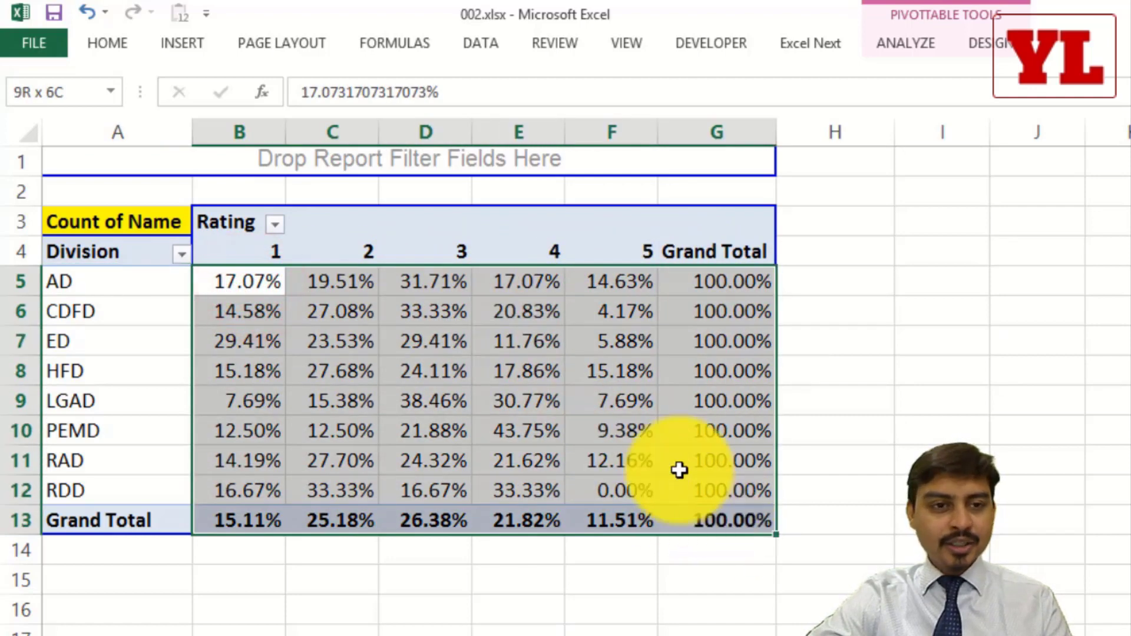
pyautogui.click(110, 41)
pyautogui.click(110, 42)
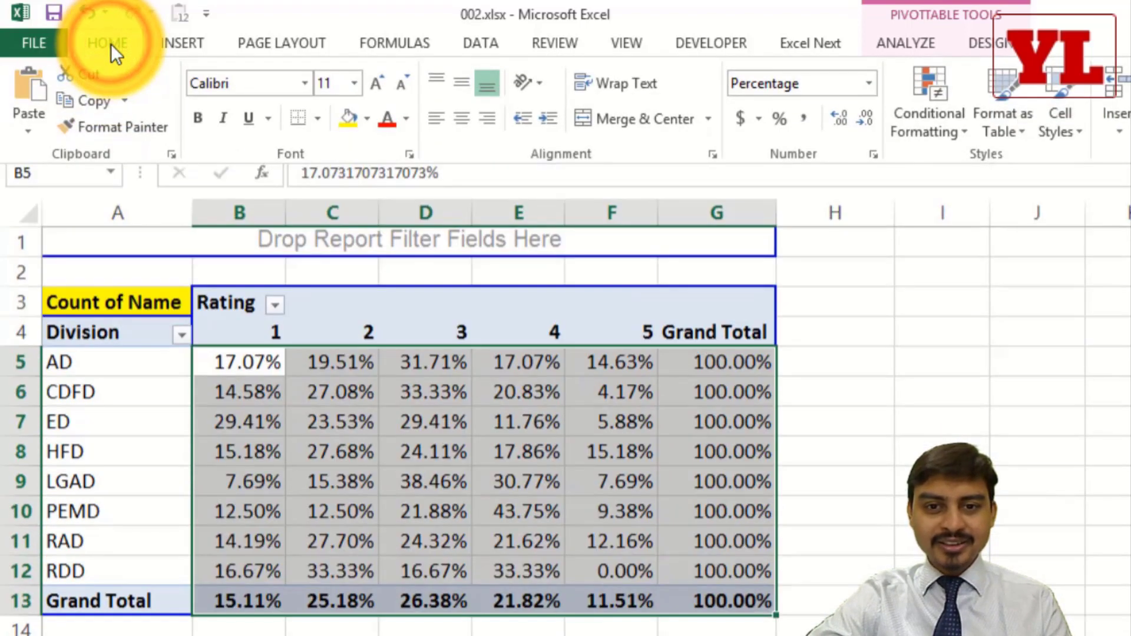
pyautogui.click(802, 118)
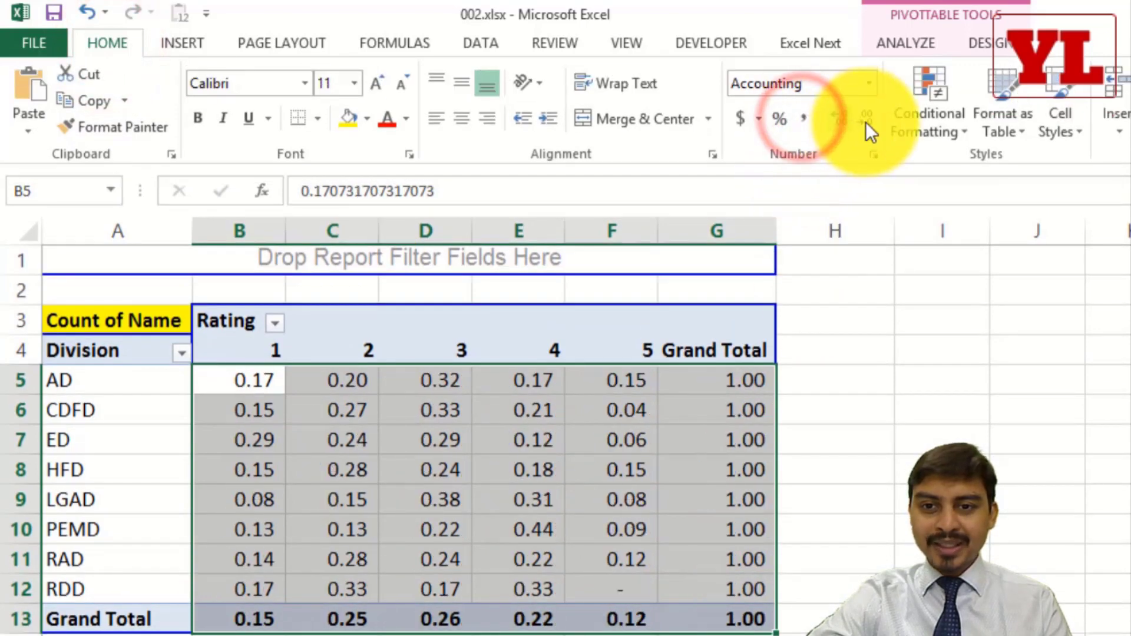
pyautogui.click(779, 119)
pyautogui.click(870, 121)
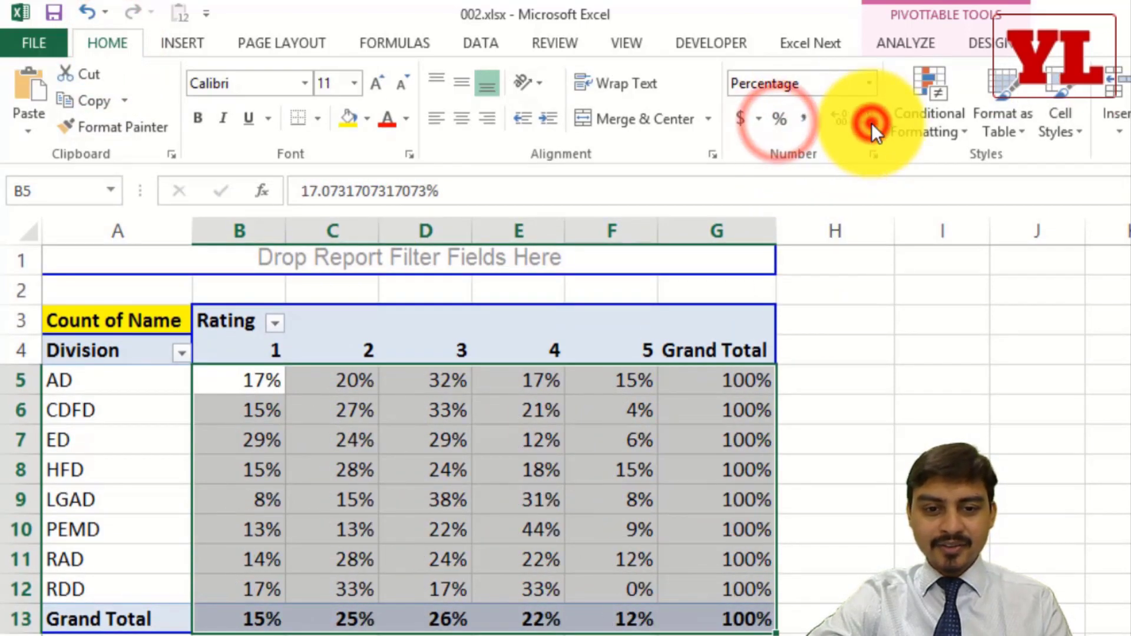
pyautogui.click(758, 280)
pyautogui.click(737, 435)
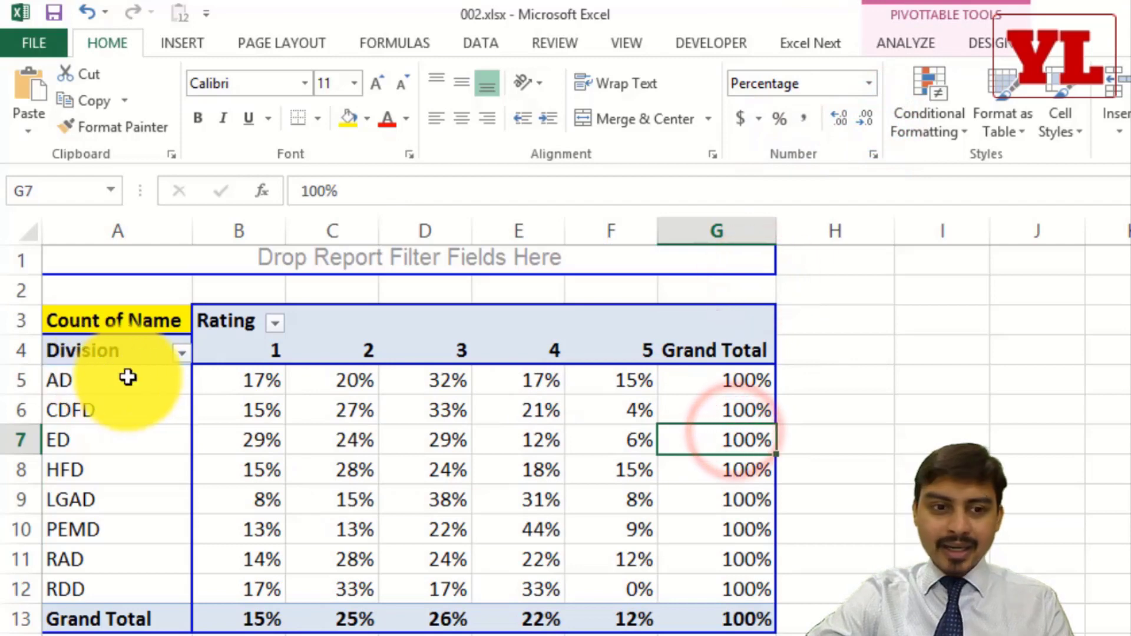
# Step: Check the AD, CDFD and ED rows, e.g. AD showing 17%, 20%, 32%, 17%, 15%
pyautogui.moveTo(126, 379); pyautogui.dragTo(722, 382)
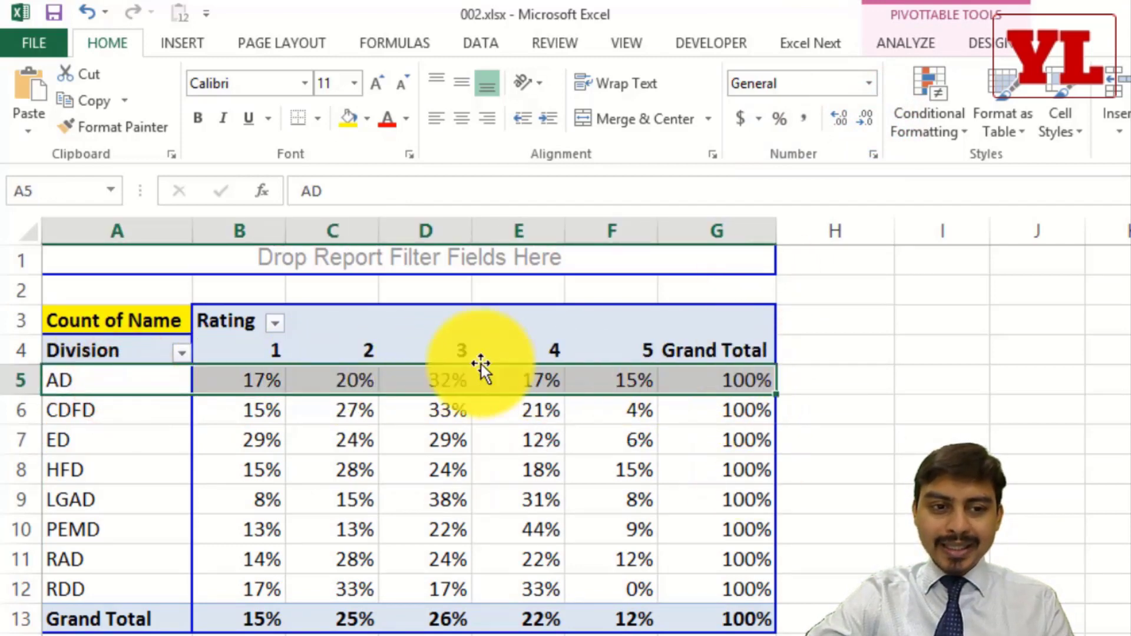
pyautogui.click(250, 386)
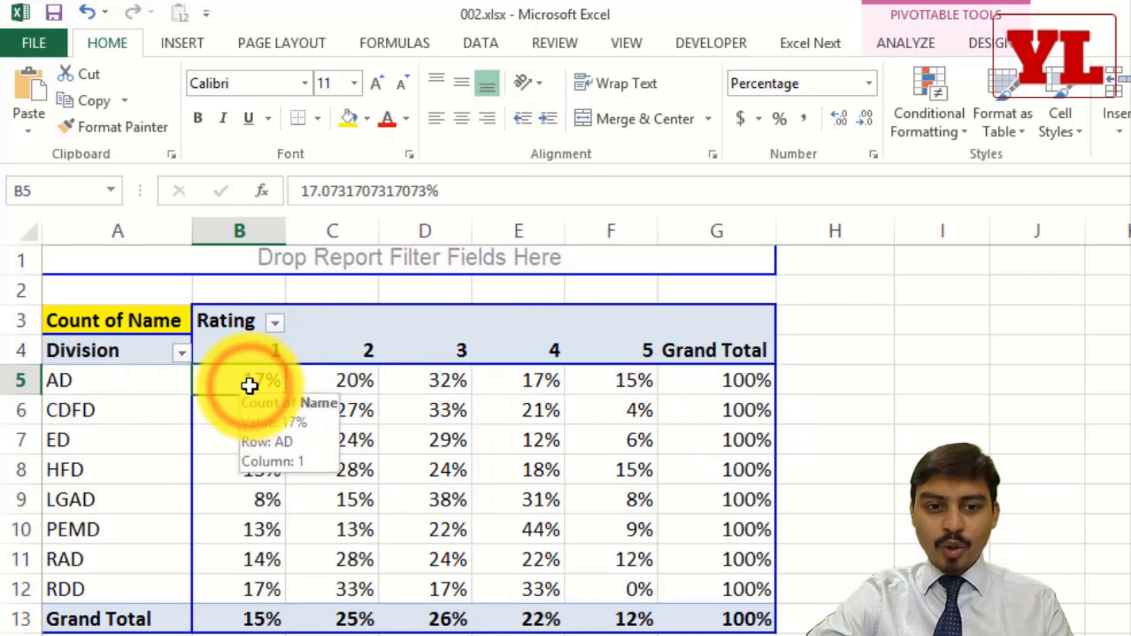
pyautogui.click(348, 376)
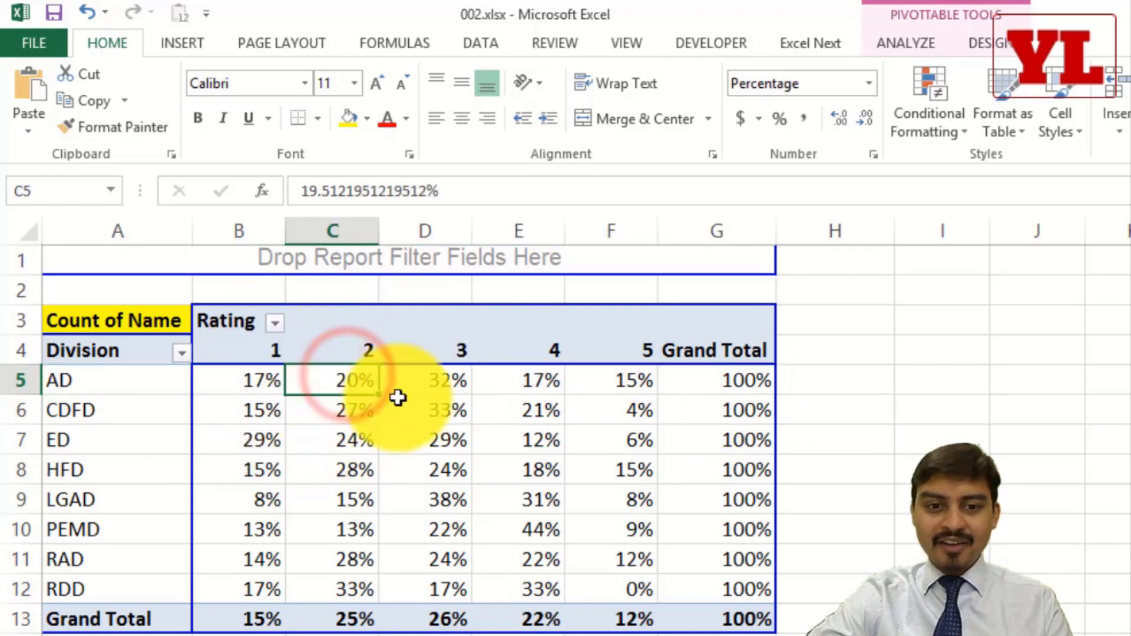
pyautogui.click(429, 389)
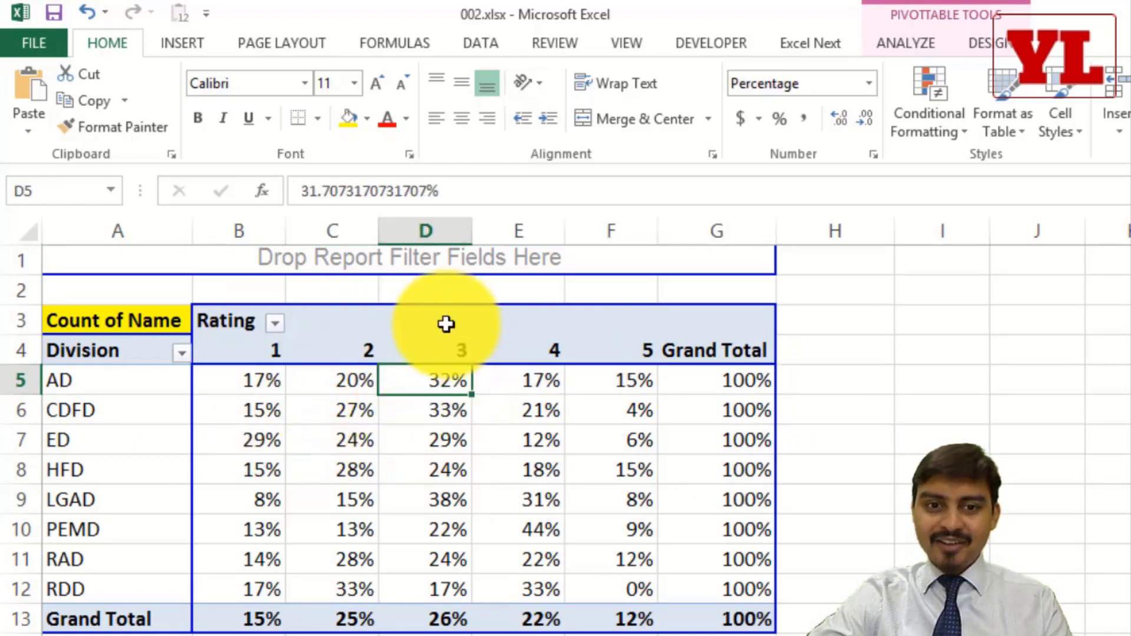
pyautogui.moveTo(523, 384); pyautogui.dragTo(604, 383)
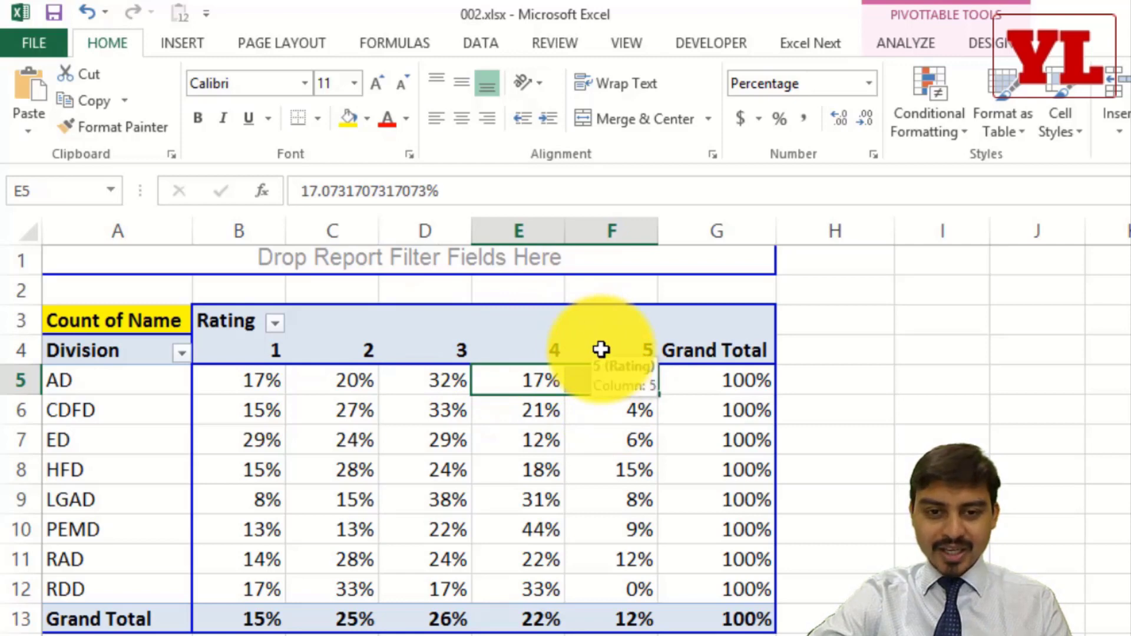
pyautogui.moveTo(111, 409); pyautogui.dragTo(715, 409)
pyautogui.moveTo(114, 448); pyautogui.dragTo(717, 436)
pyautogui.moveTo(716, 499)
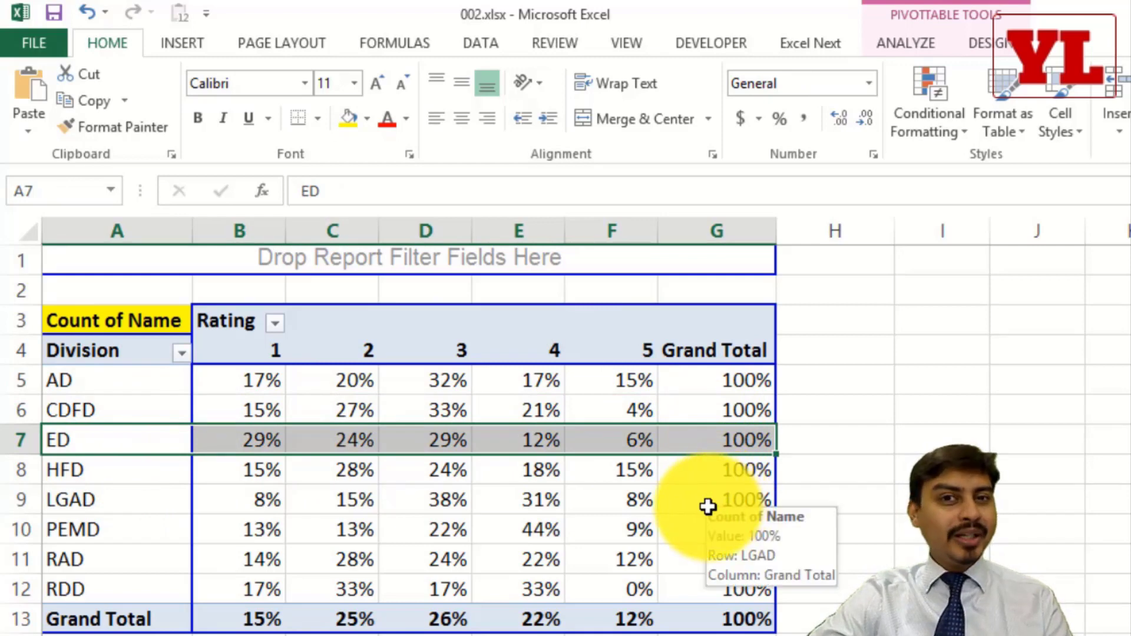